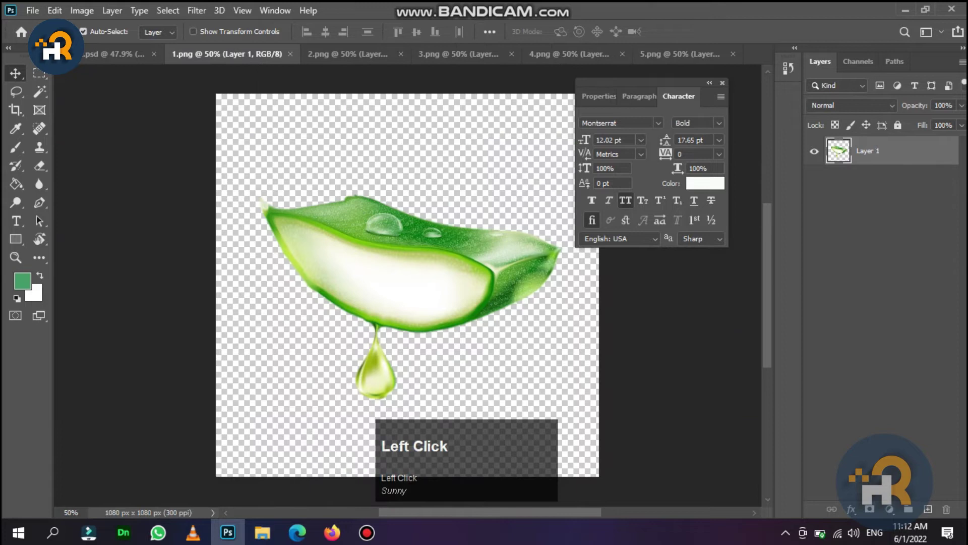
# Scale the aloe slice on Layer 1 to about 27.4% and centre it horizontally on the pink bottle label
pyautogui.hotkey('ctrl', 't')
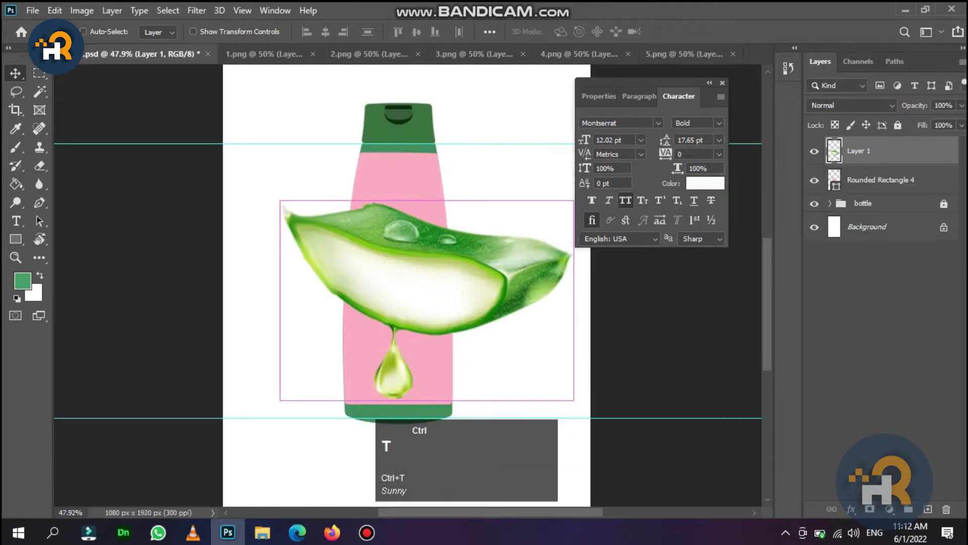
pyautogui.moveTo(280, 201); pyautogui.dragTo(493, 346)
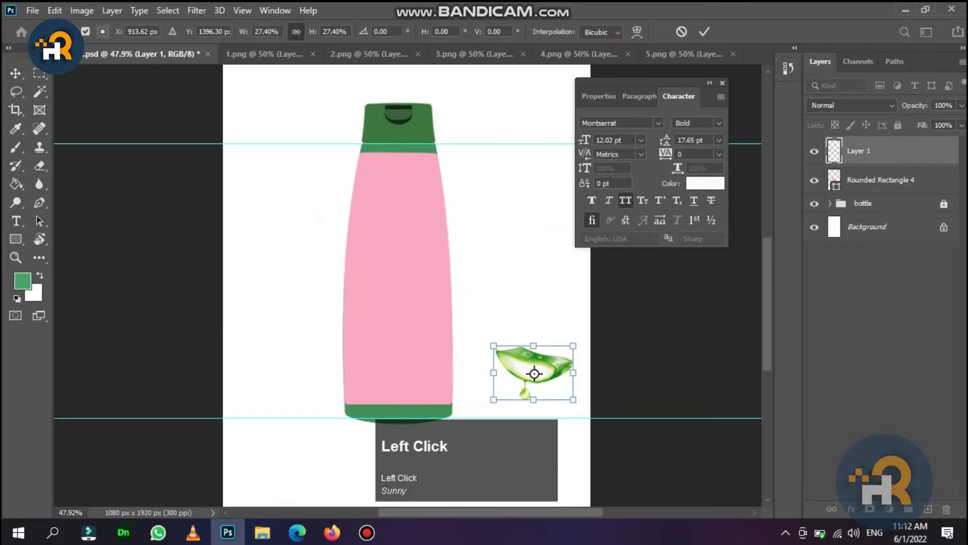
pyautogui.moveTo(535, 373); pyautogui.dragTo(401, 275)
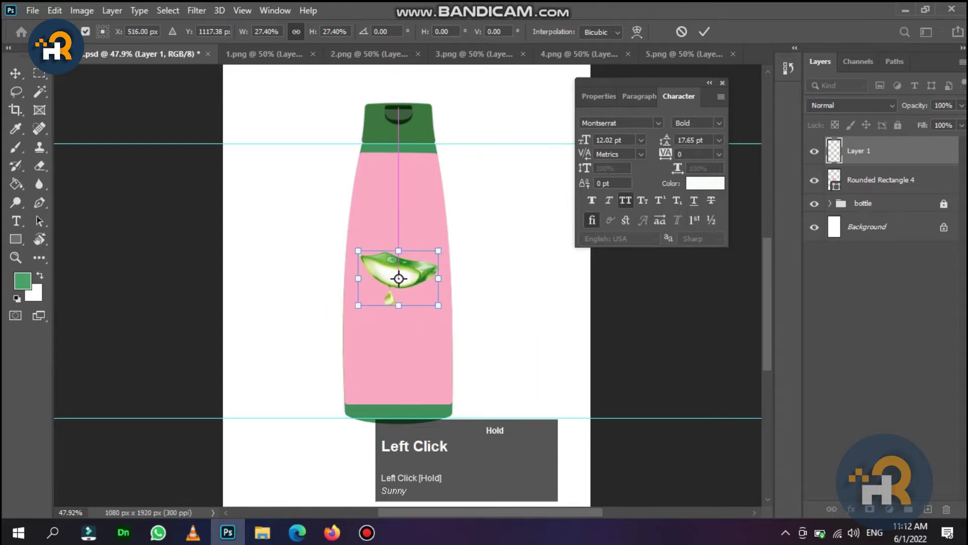
pyautogui.press('Return')
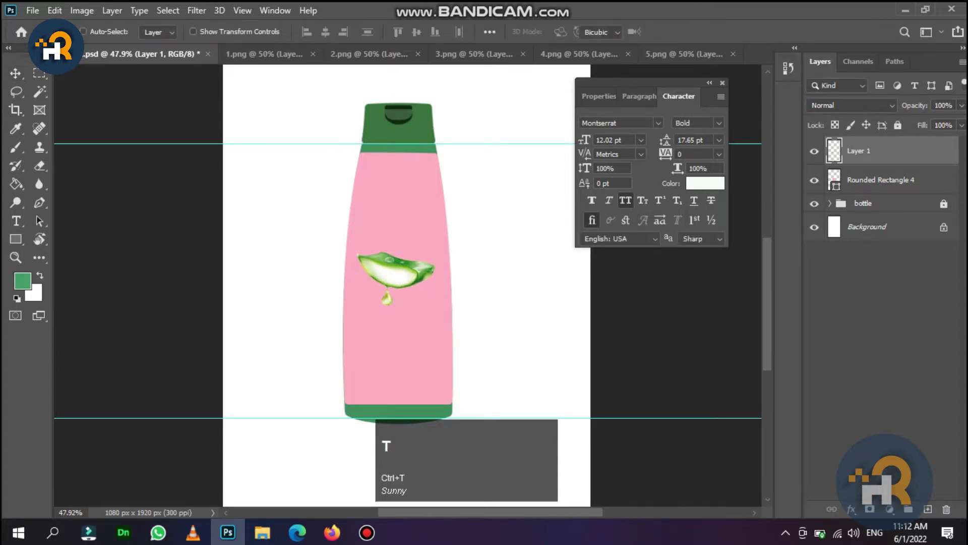
# Flip the large aloe slice horizontally
pyautogui.rightClick(376, 268)
pyautogui.click(429, 251)
pyautogui.press('Return')
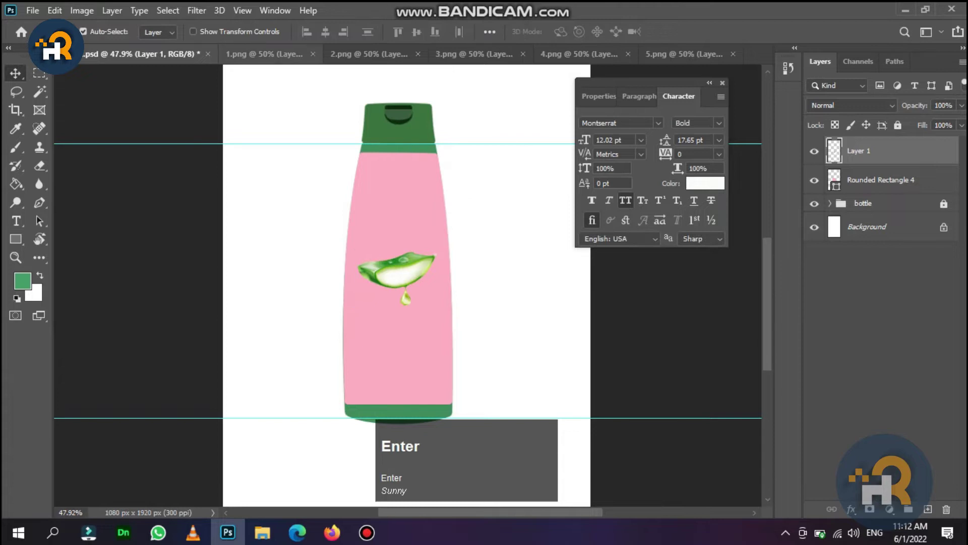
# Close 1.png and copy the aloe leaf with the hanging drop from 2.png into the bottle document
pyautogui.click(275, 54)
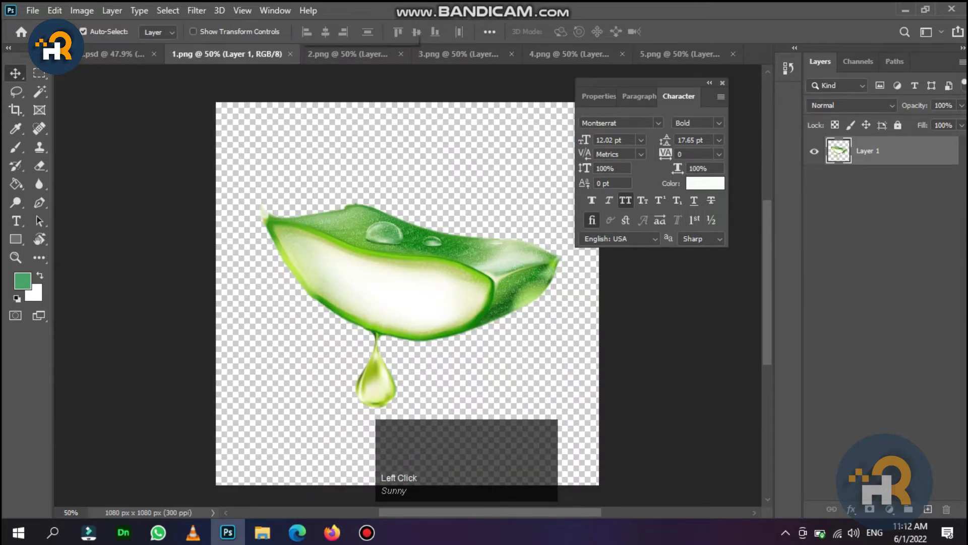
pyautogui.click(294, 54)
pyautogui.click(277, 54)
pyautogui.moveTo(386, 152); pyautogui.dragTo(424, 215)
pyautogui.scroll(1, 425, 214)
pyautogui.scroll(-4, 424, 210)
# Scale the aloe leaf to about 29.8% so it fits inside the upper right part of the label
pyautogui.hotkey('ctrl', 't')
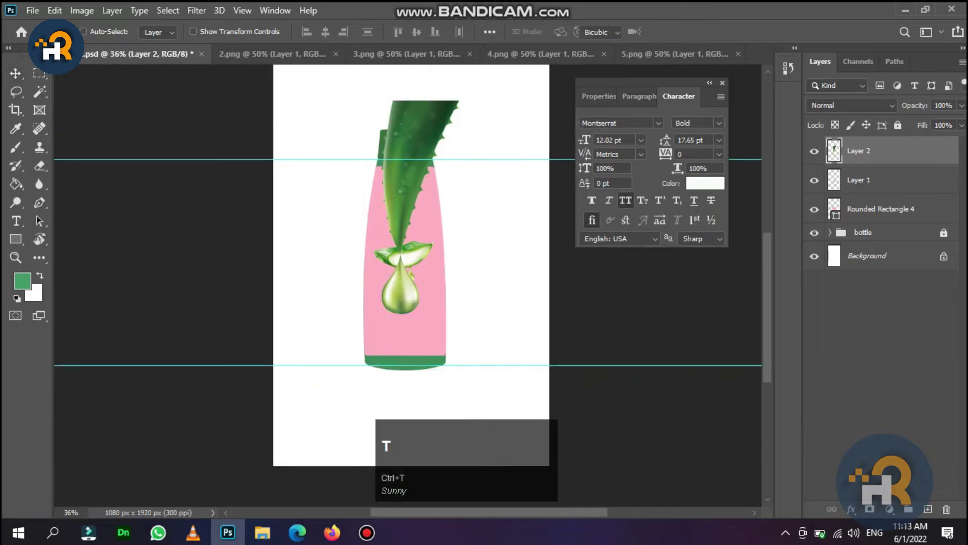
pyautogui.moveTo(459, 100); pyautogui.dragTo(426, 179)
pyautogui.scroll(10, 422, 199)
pyautogui.click(395, 357)
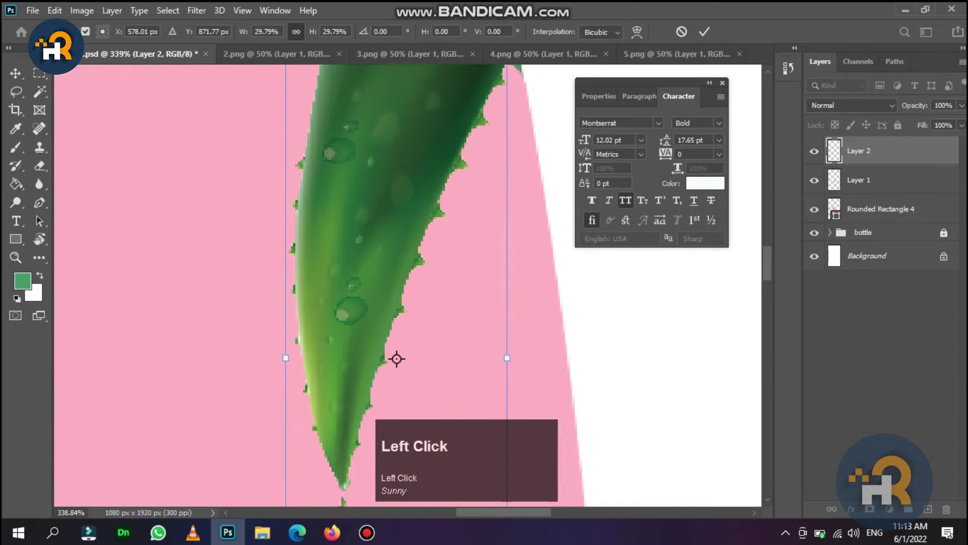
pyautogui.press('Return')
# Nudge the aloe leaf vertically so its cut edge meets the top edge of the pink label
pyautogui.press('Down')
pyautogui.press('Down')
pyautogui.press('Down')
pyautogui.press('Down')
pyautogui.press('Up')
pyautogui.press('Up')
pyautogui.press('Up')
pyautogui.press('Up')
pyautogui.press('Up')
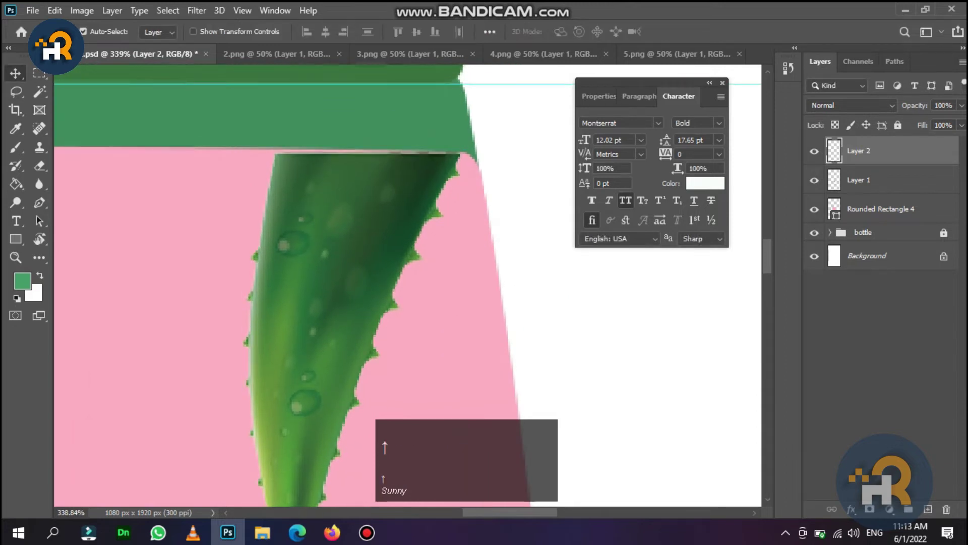
# Close 2.png and copy the aloe piece from 3.png into the bottle document
pyautogui.scroll(-3, 372, 159)
pyautogui.click(372, 159)
pyautogui.moveTo(379, 448); pyautogui.dragTo(429, 233)
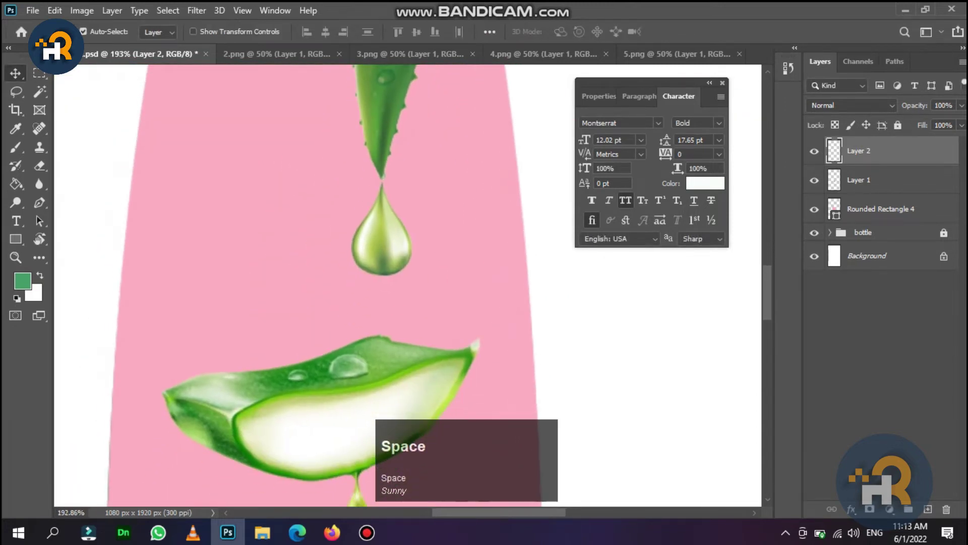
pyautogui.scroll(-8, 429, 233)
pyautogui.click(340, 53)
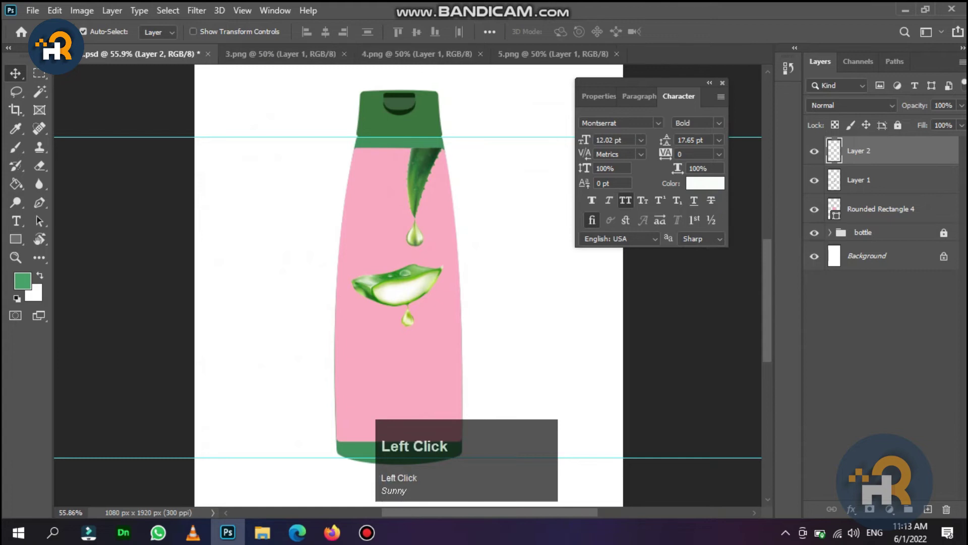
pyautogui.click(297, 54)
pyautogui.moveTo(403, 277); pyautogui.dragTo(375, 361)
# Shrink the new aloe piece and place it near the label's lower left edge
pyautogui.hotkey('ctrl', 't')
pyautogui.moveTo(486, 304); pyautogui.dragTo(322, 241)
pyautogui.scroll(4, 375, 384)
pyautogui.press('space')
pyautogui.press('Return')
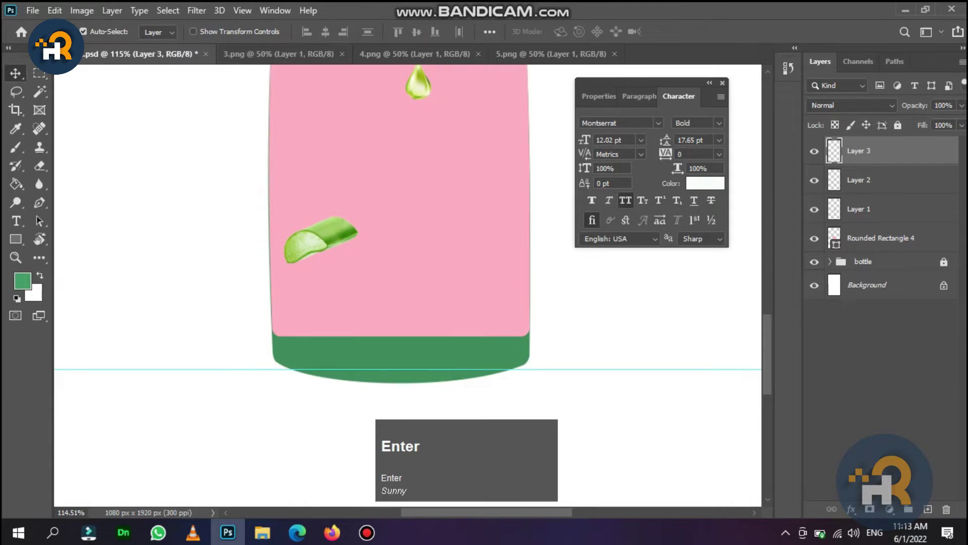
# Close 3.png and copy the aloe chunk from 4.png into the bottle document
pyautogui.click(342, 54)
pyautogui.click(279, 54)
pyautogui.moveTo(360, 264); pyautogui.dragTo(377, 182)
pyautogui.scroll(-4, 420, 207)
# Scale the aloe chunk to about 19.5% and place it slightly over the label's lower right edge
pyautogui.hotkey('ctrl', 't')
pyautogui.moveTo(346, 112); pyautogui.dragTo(461, 239)
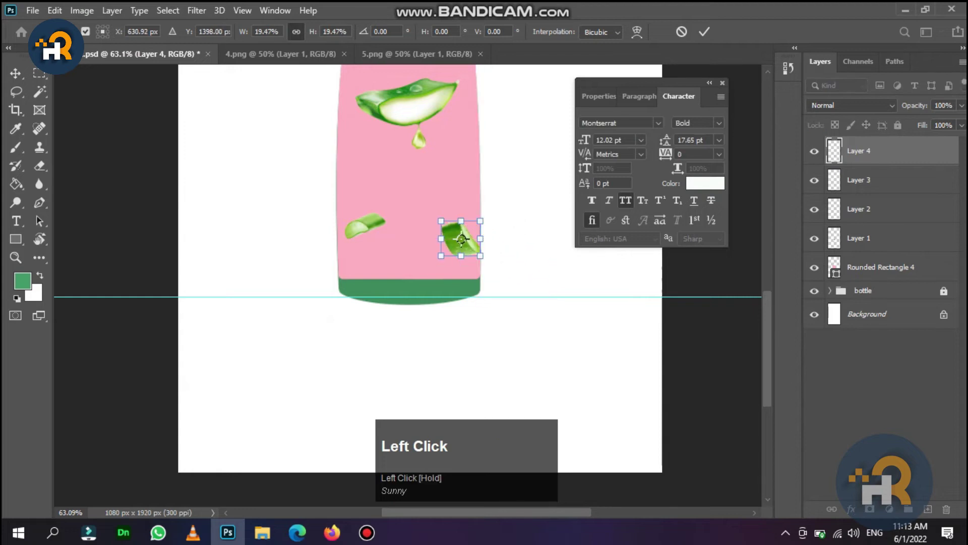
pyautogui.press('Return')
pyautogui.press('Right')
# Copy the thin aloe slice from 5.png into the bottle document and scale it to about 10.4%
pyautogui.click(417, 54)
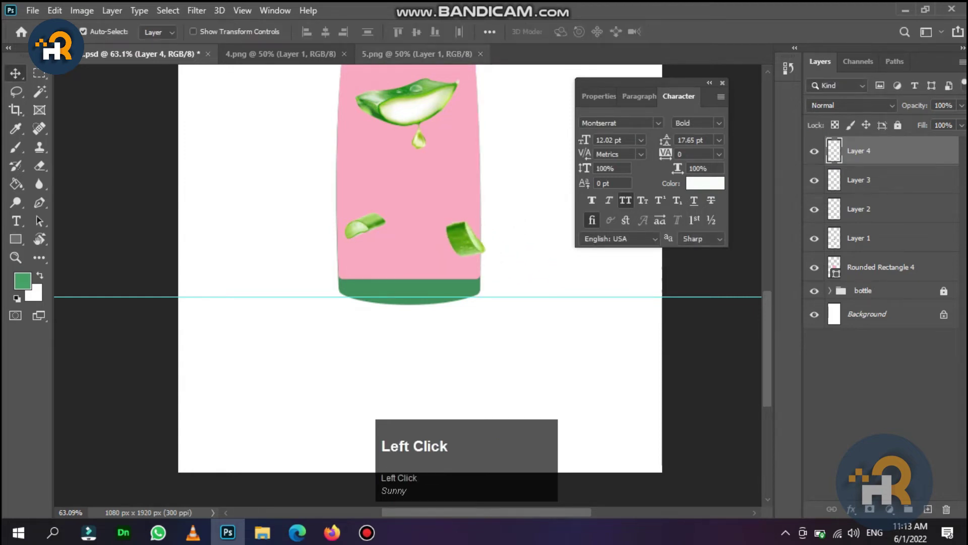
pyautogui.moveTo(381, 263); pyautogui.dragTo(429, 202)
pyautogui.hotkey('ctrl', 't')
pyautogui.moveTo(277, 134); pyautogui.dragTo(318, 269)
pyautogui.scroll(3, 441, 188)
pyautogui.moveTo(389, 235)
pyautogui.mouseDown()
pyautogui.moveTo(318, 268)
pyautogui.moveTo(394, 226)
pyautogui.mouseUp()
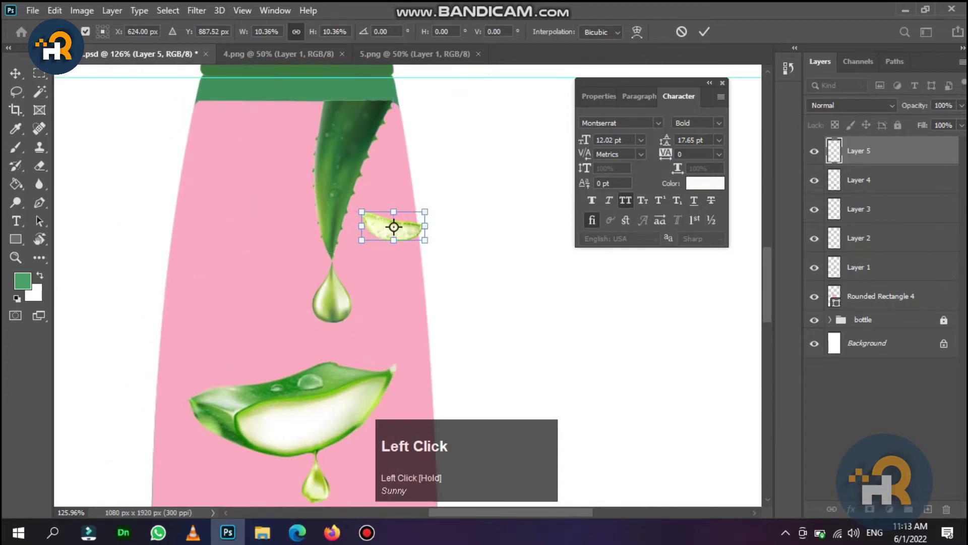
# Rotate the thin aloe slice to a steep slant and move it to the label's right edge, below the large slice
pyautogui.moveTo(453, 239); pyautogui.dragTo(438, 146)
pyautogui.press('Return')
pyautogui.scroll(-5, 401, 222)
pyautogui.moveTo(398, 225); pyautogui.dragTo(464, 348)
# Add a Color Overlay effect to the pink label shape, Rounded Rectangle 4
pyautogui.scroll(-7, 405, 285)
pyautogui.scroll(8, 464, 348)
pyautogui.scroll(-7, 404, 311)
pyautogui.moveTo(370, 278); pyautogui.dragTo(283, 154)
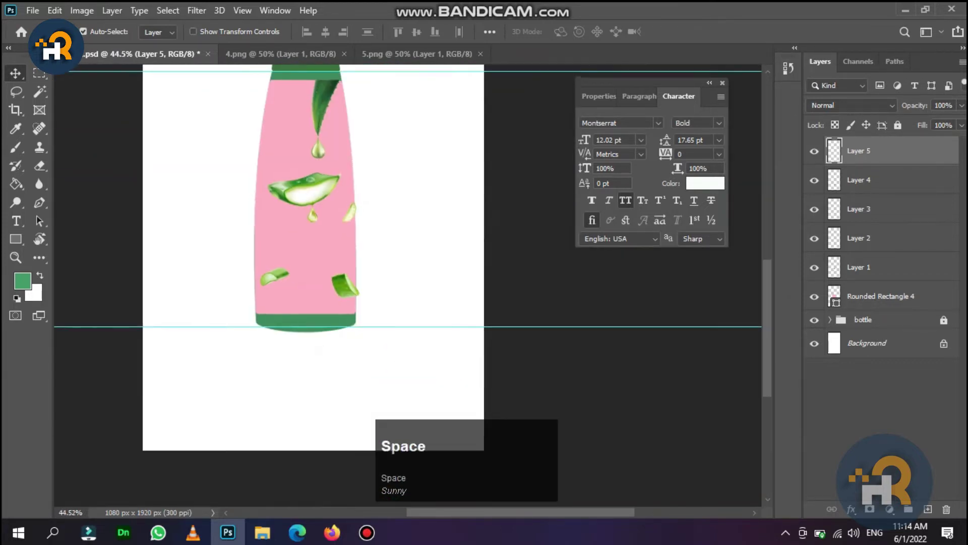
pyautogui.scroll(7, 283, 154)
pyautogui.click(284, 154)
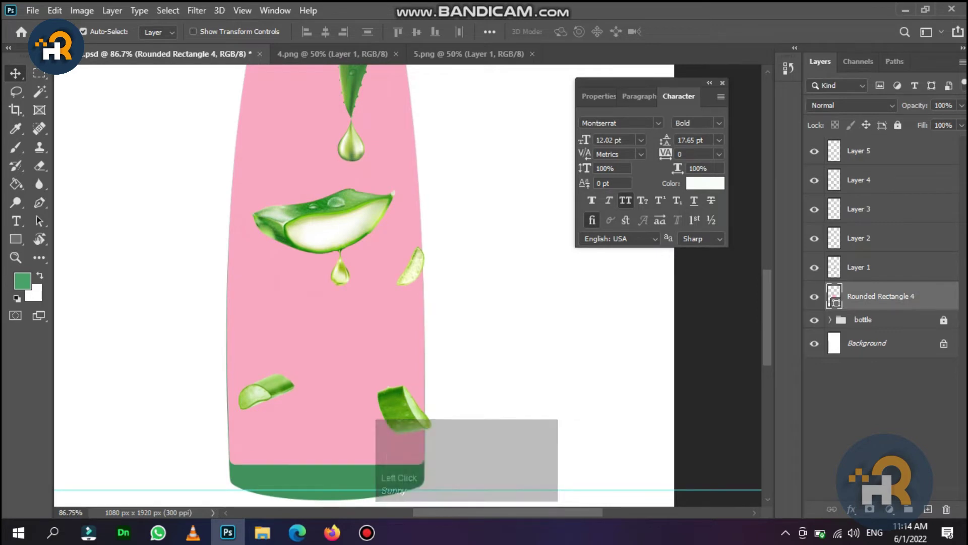
pyautogui.click(599, 97)
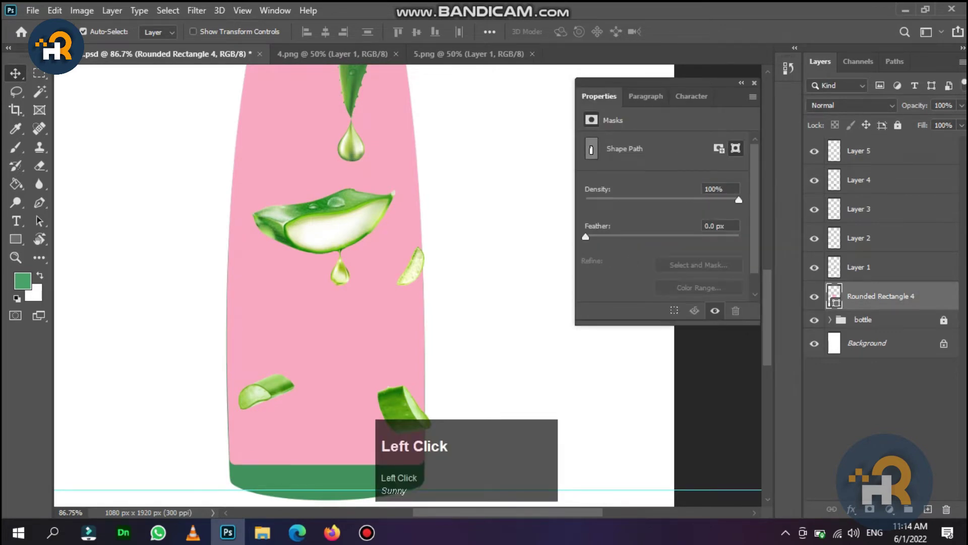
pyautogui.doubleClick(934, 297)
pyautogui.click(421, 323)
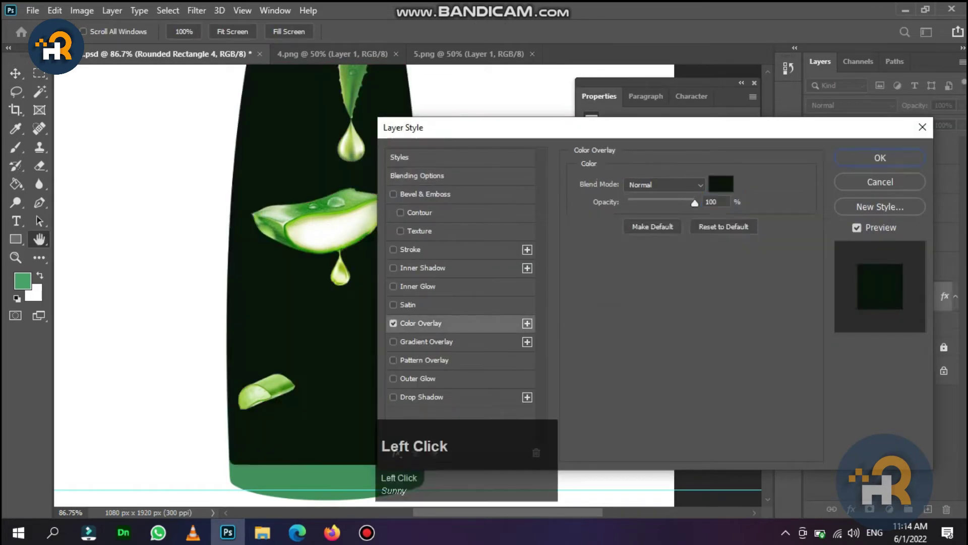
# Set the label's overlay colour to light green #87c18e and apply the layer style
pyautogui.click(721, 183)
pyautogui.click(633, 197)
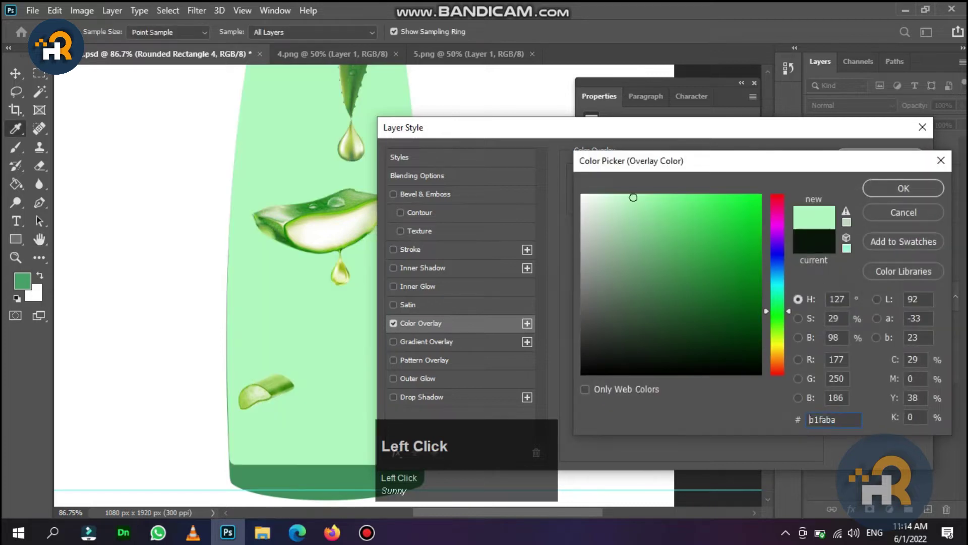
pyautogui.click(631, 223)
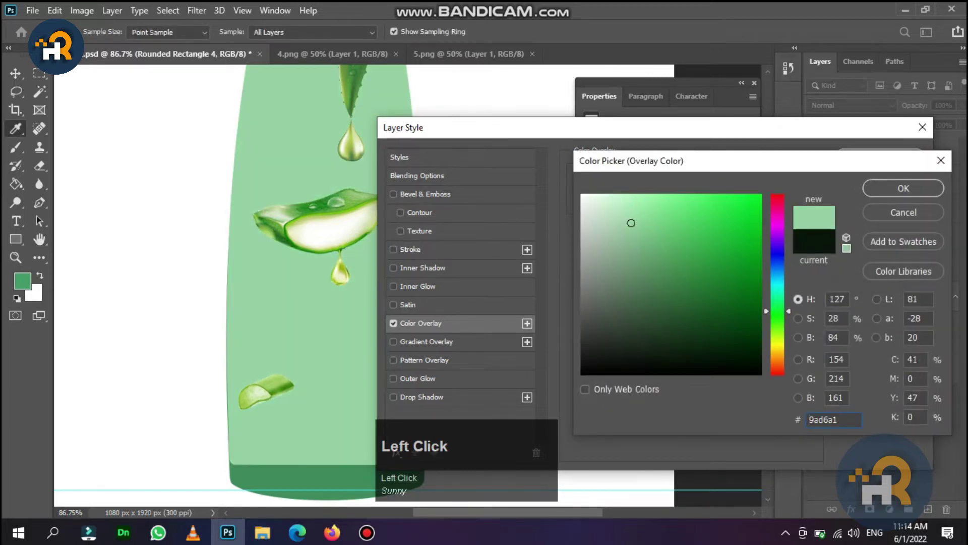
pyautogui.click(634, 237)
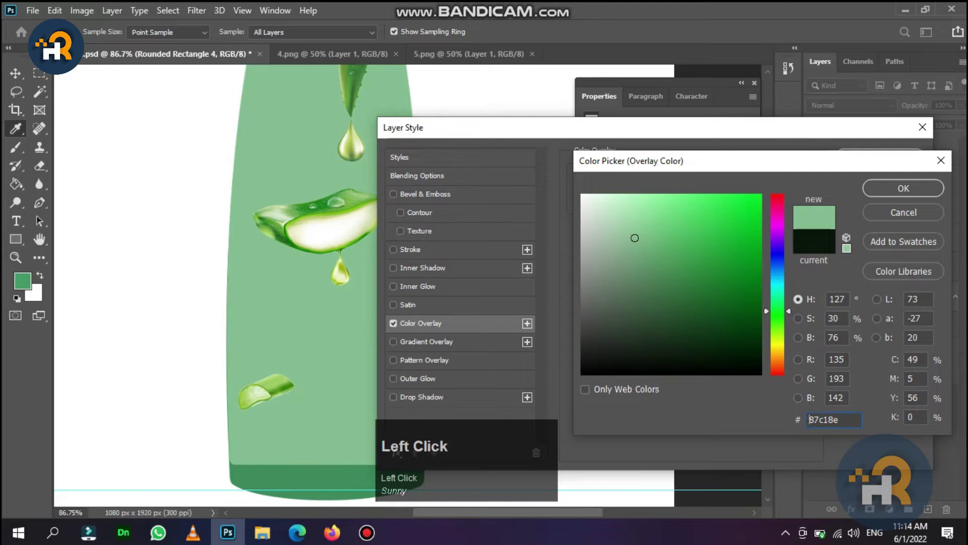
pyautogui.click(903, 188)
pyautogui.click(881, 158)
# Reduce the opacity of the label shape to 30%
pyautogui.scroll(-3, 353, 252)
pyautogui.moveTo(362, 215); pyautogui.dragTo(385, 193)
pyautogui.scroll(6, 353, 260)
pyautogui.scroll(-5, 351, 259)
pyautogui.press('space')
pyautogui.scroll(4, 384, 194)
pyautogui.scroll(-3, 381, 193)
pyautogui.press('3')
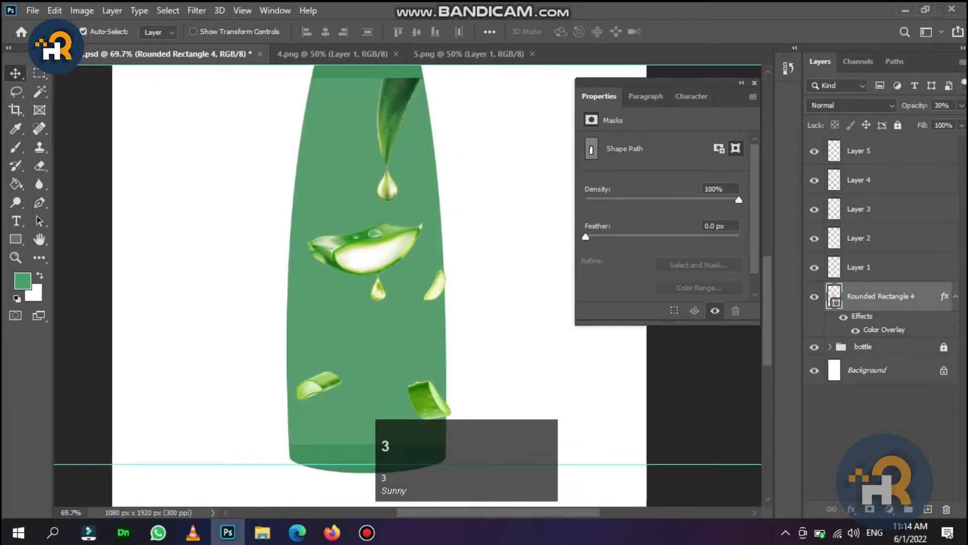
# Set the opacity of the label shape to 40%
pyautogui.scroll(3, 425, 198)
pyautogui.scroll(-5, 425, 199)
pyautogui.moveTo(425, 198); pyautogui.dragTo(406, 96)
pyautogui.scroll(2, 426, 255)
pyautogui.scroll(8, 412, 238)
pyautogui.scroll(3, 406, 302)
pyautogui.scroll(-3, 406, 302)
pyautogui.scroll(-4, 406, 303)
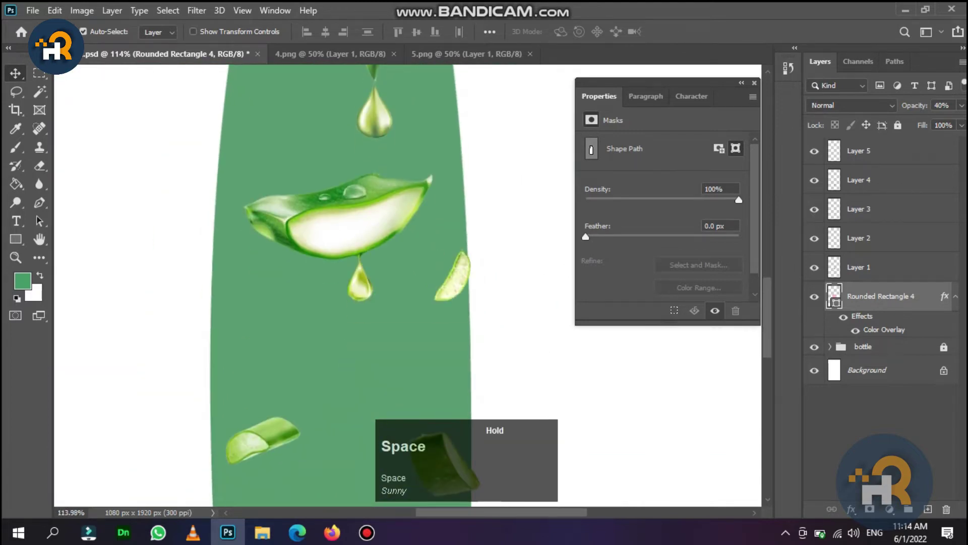
pyautogui.scroll(-7, 398, 206)
pyautogui.moveTo(398, 206); pyautogui.dragTo(426, 294)
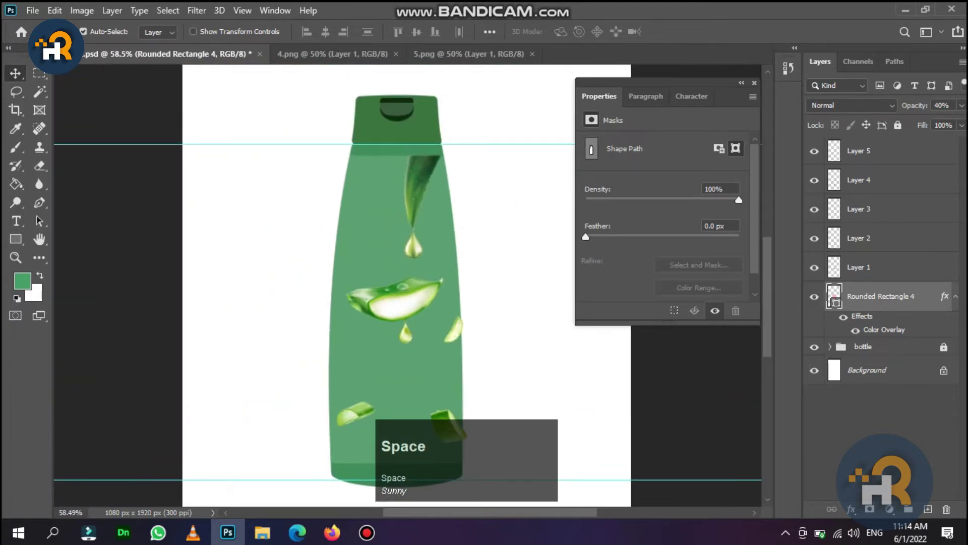
# Switch to File Explorer and open the reference image "aloe vera final cmyk.jpg" from the shampoo project folder on Mix (D:)
pyautogui.click(262, 532)
pyautogui.click(903, 68)
pyautogui.click(54, 261)
pyautogui.moveTo(964, 171); pyautogui.dragTo(963, 393)
pyautogui.doubleClick(464, 217)
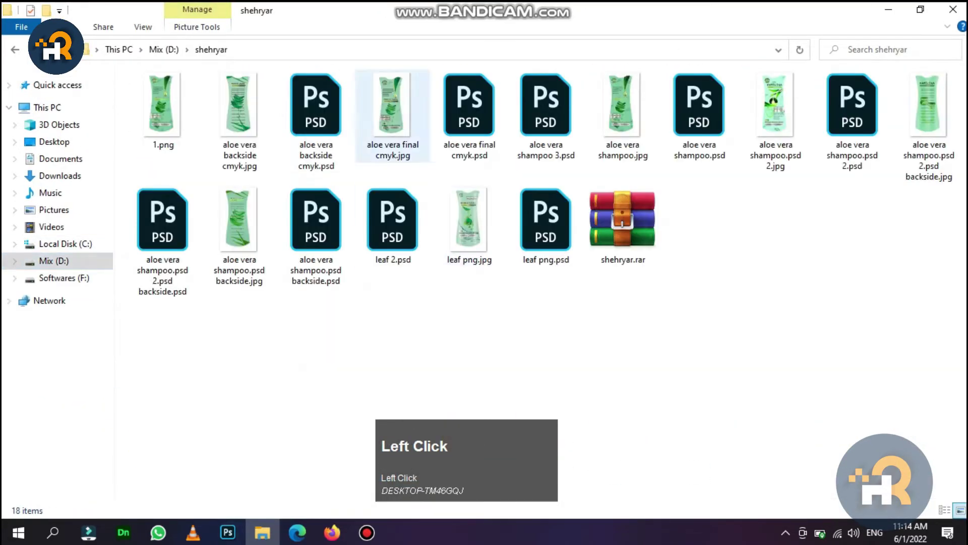
pyautogui.click(393, 116)
pyautogui.doubleClick(392, 116)
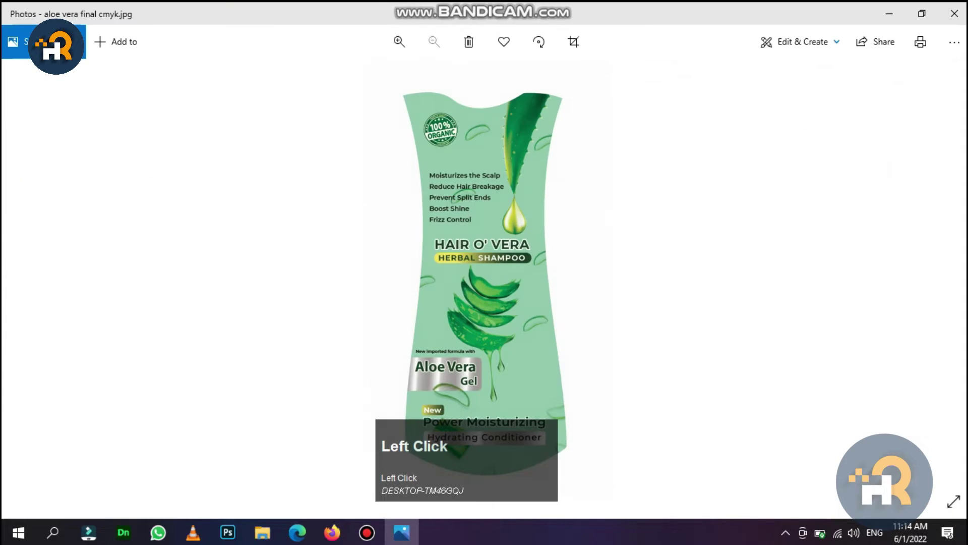
# Examine the reference shampoo label's text, badges and aloe artwork full screen at different magnifications
pyautogui.scroll(3, 480, 278)
pyautogui.press('F11')
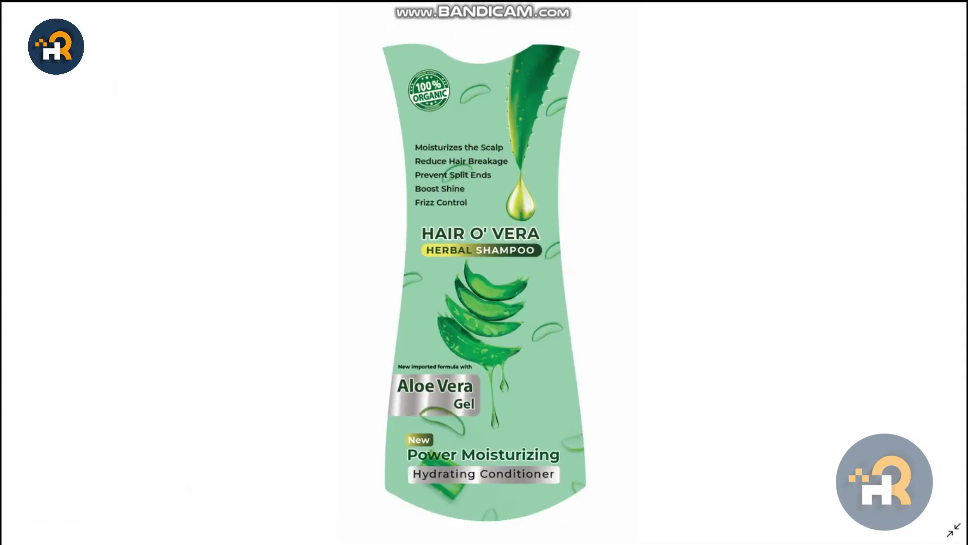
pyautogui.scroll(3, 504, 227)
pyautogui.scroll(-3, 486, 225)
pyautogui.scroll(3, 486, 148)
pyautogui.scroll(-3, 487, 149)
pyautogui.scroll(3, 487, 336)
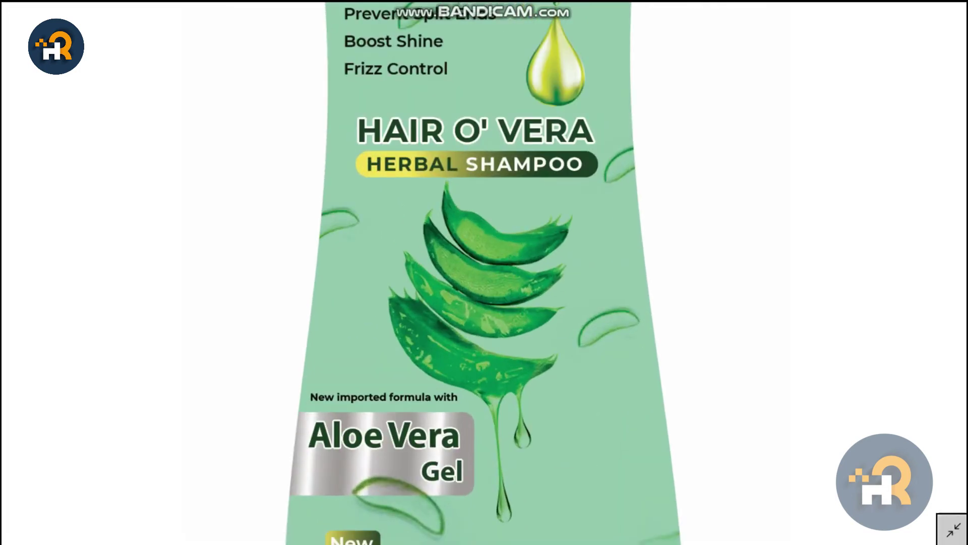
pyautogui.press('space')
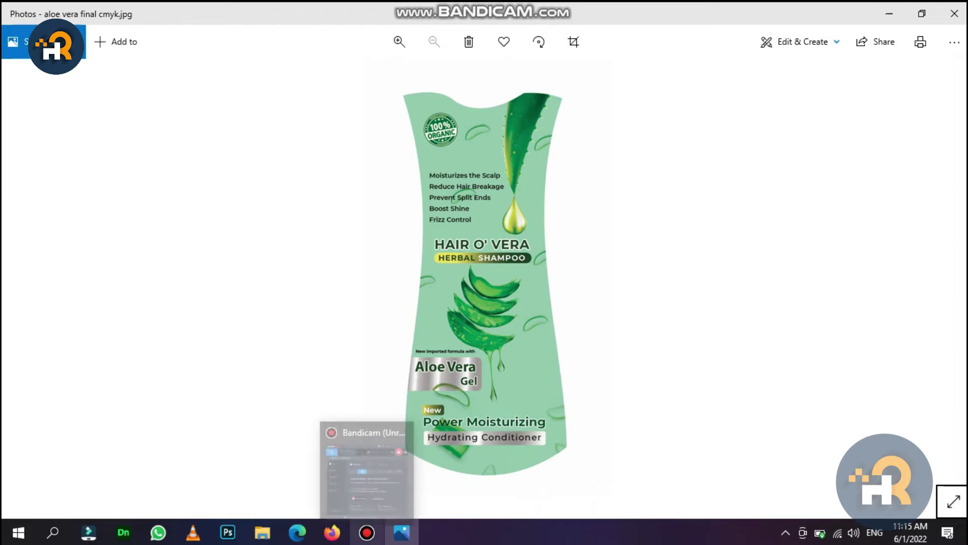
# Switch back to Photoshop and add the Montserrat Bold text "HAIR OVERA" just above the large aloe slice, on top of Layer 5
pyautogui.click(228, 532)
pyautogui.scroll(4, 366, 227)
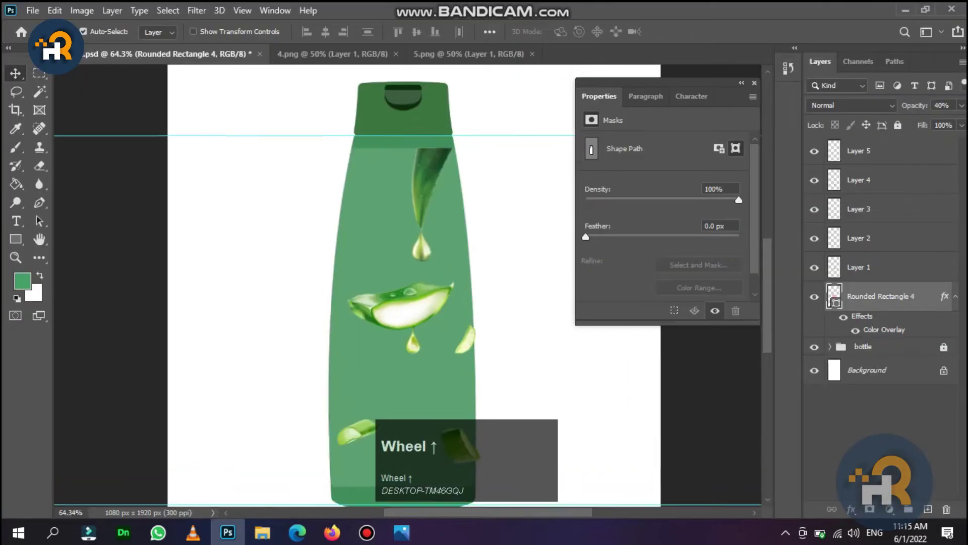
pyautogui.click(16, 221)
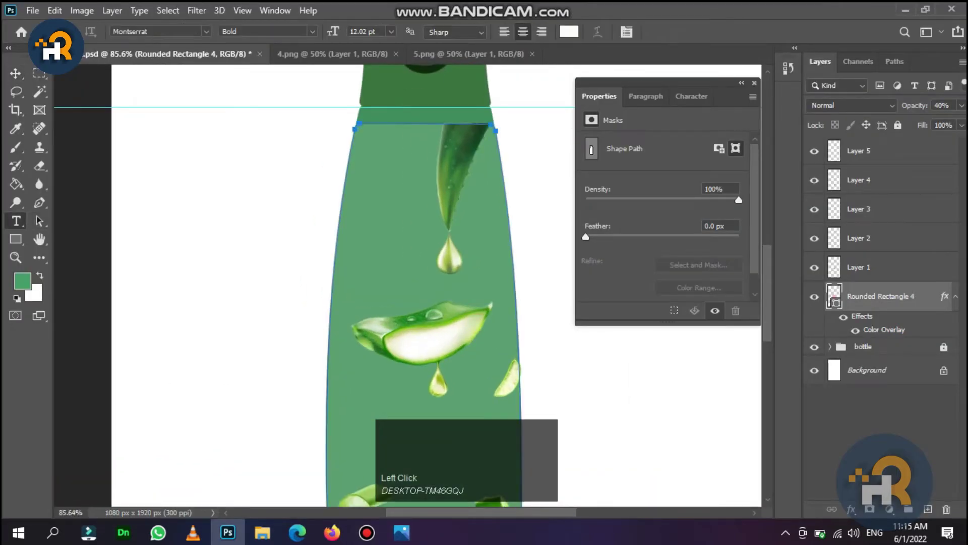
pyautogui.click(887, 151)
pyautogui.click(388, 278)
pyautogui.write('H')
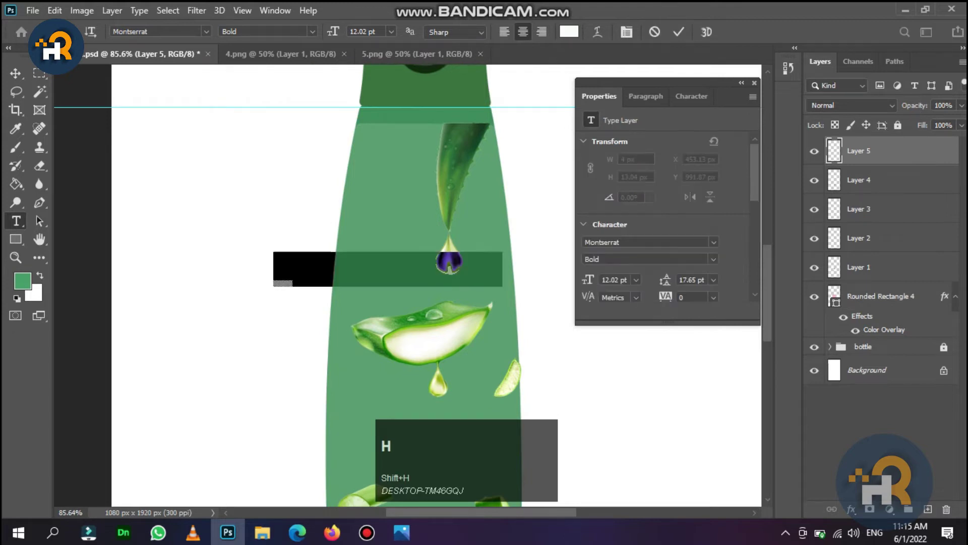
pyautogui.write('AIR O')
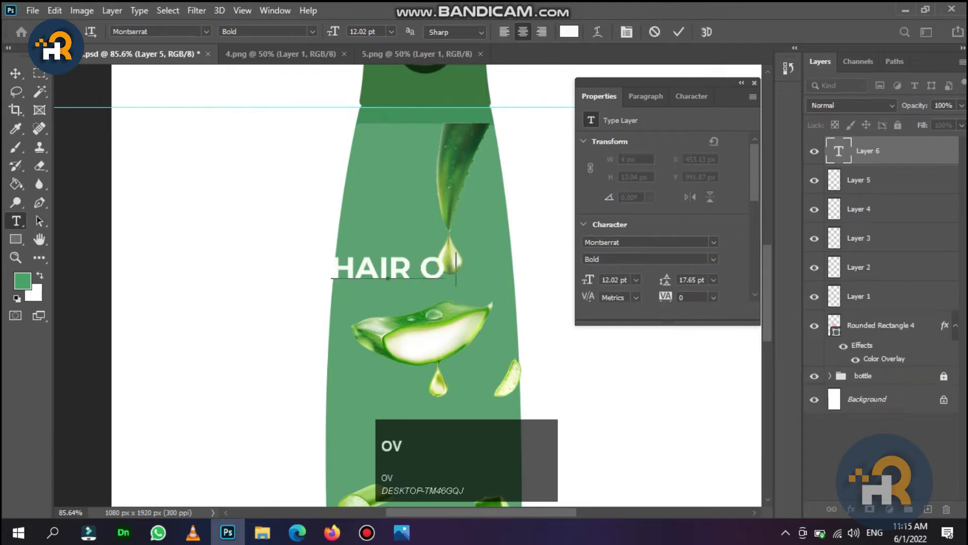
pyautogui.write('VERA')
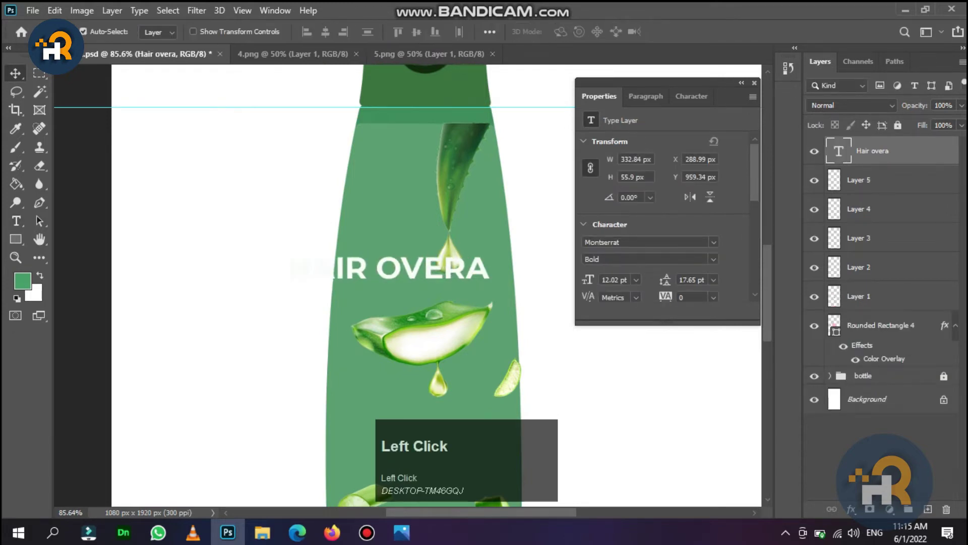
# Close the 4.png and 5.png documents, consult the reference label and correct the product name to HAIR O'VERA
pyautogui.click(356, 54)
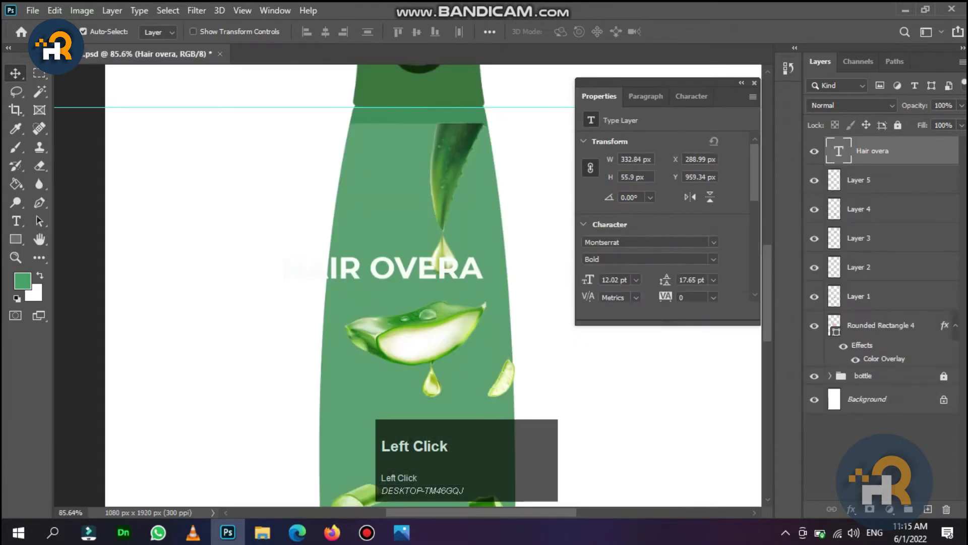
pyautogui.click(402, 532)
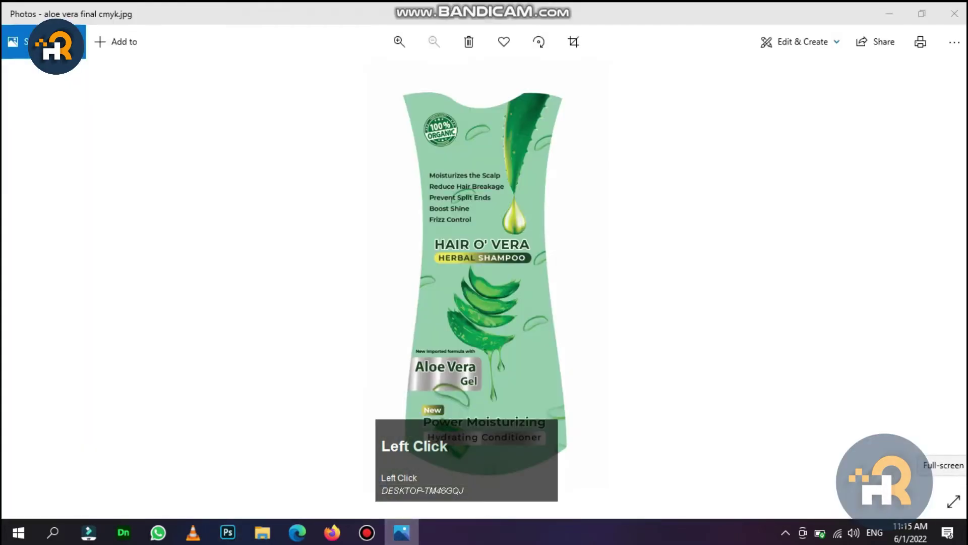
pyautogui.click(402, 532)
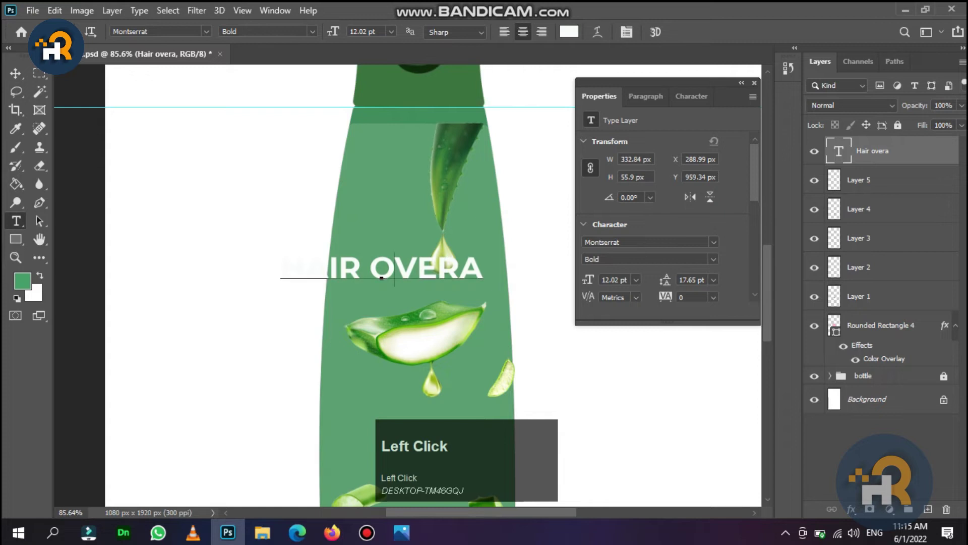
pyautogui.click(394, 269)
pyautogui.write(';')
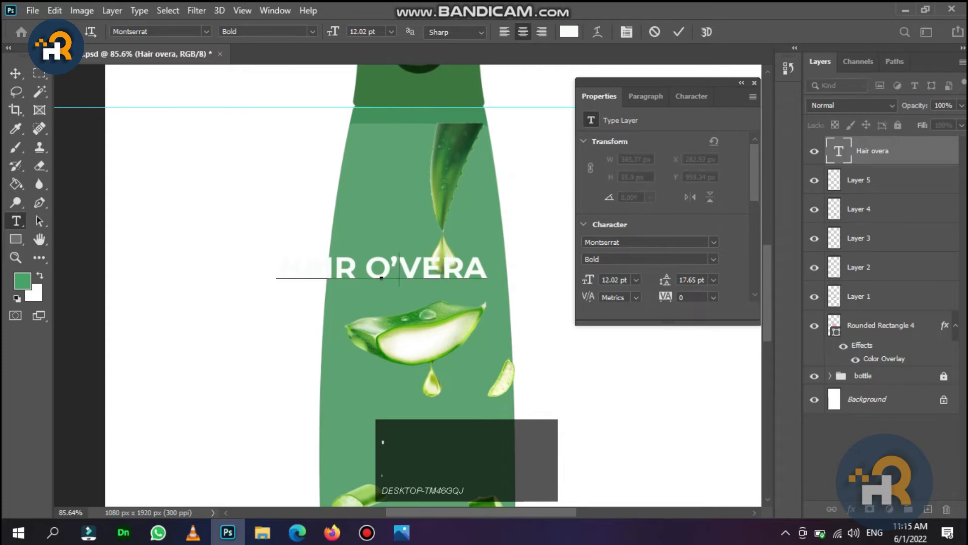
# Scale the HAIR O'VERA text down to about 229 px wide and place it between the leaf's drop and the large aloe slice
pyautogui.scroll(2, 443, 297)
pyautogui.scroll(-1, 443, 297)
pyautogui.hotkey('ctrl', 't')
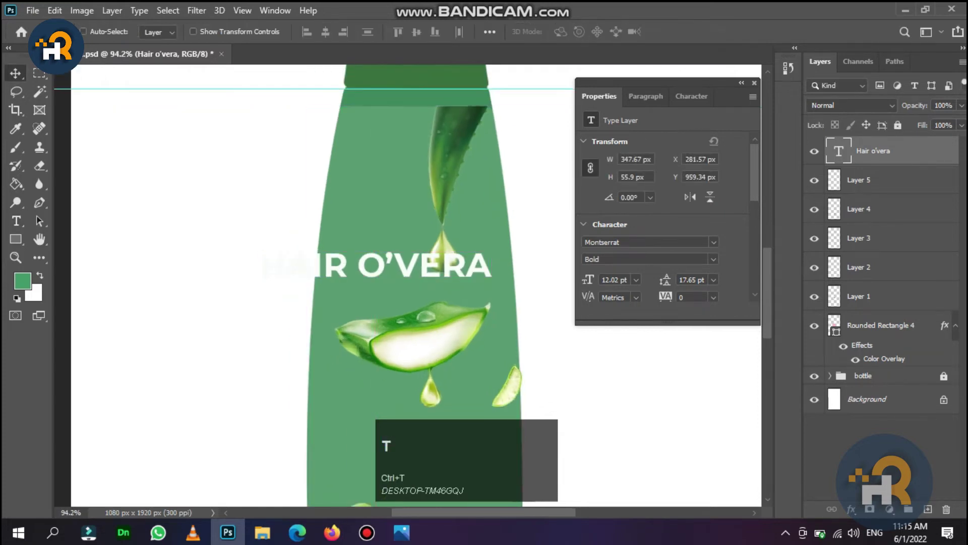
pyautogui.moveTo(260, 249); pyautogui.dragTo(341, 262)
pyautogui.press('Return')
pyautogui.press('Left')
pyautogui.press('Left')
pyautogui.press('Left')
pyautogui.press('Left')
pyautogui.press('Left')
pyautogui.press('Left')
pyautogui.scroll(-3, 434, 303)
pyautogui.moveTo(434, 303); pyautogui.dragTo(427, 260)
pyautogui.scroll(6, 432, 262)
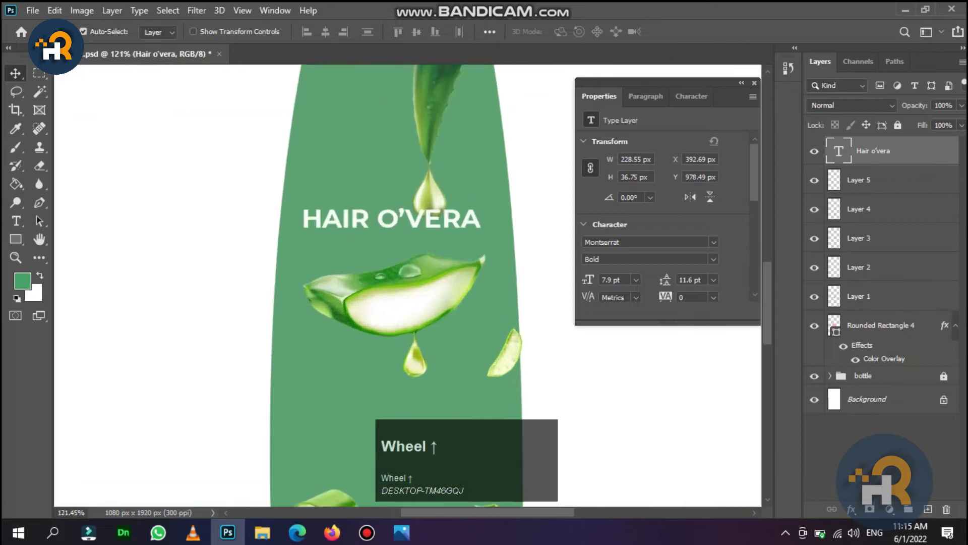
# Set the font weight of the HAIR O'VERA text to Montserrat Black
pyautogui.scroll(3, 431, 262)
pyautogui.scroll(-1, 431, 262)
pyautogui.click(692, 95)
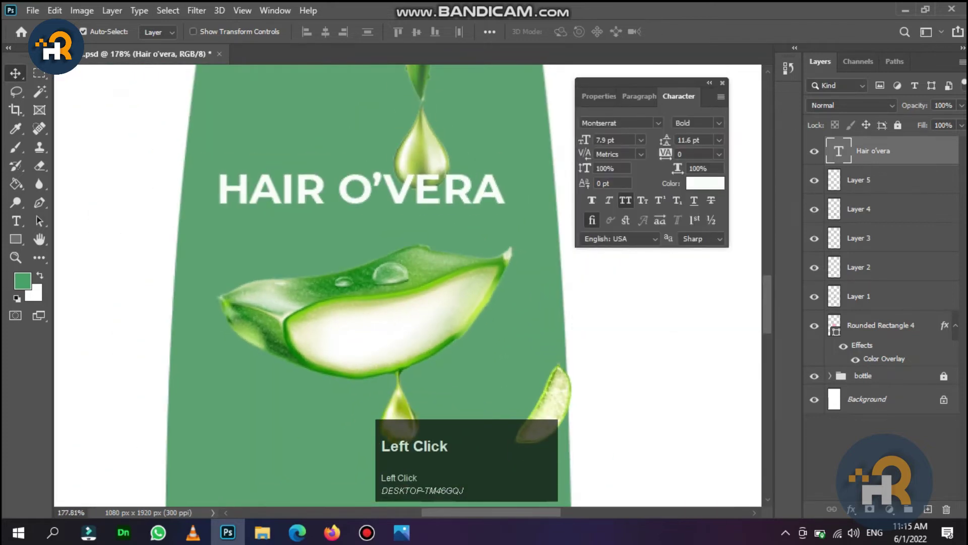
pyautogui.click(696, 122)
pyautogui.click(696, 318)
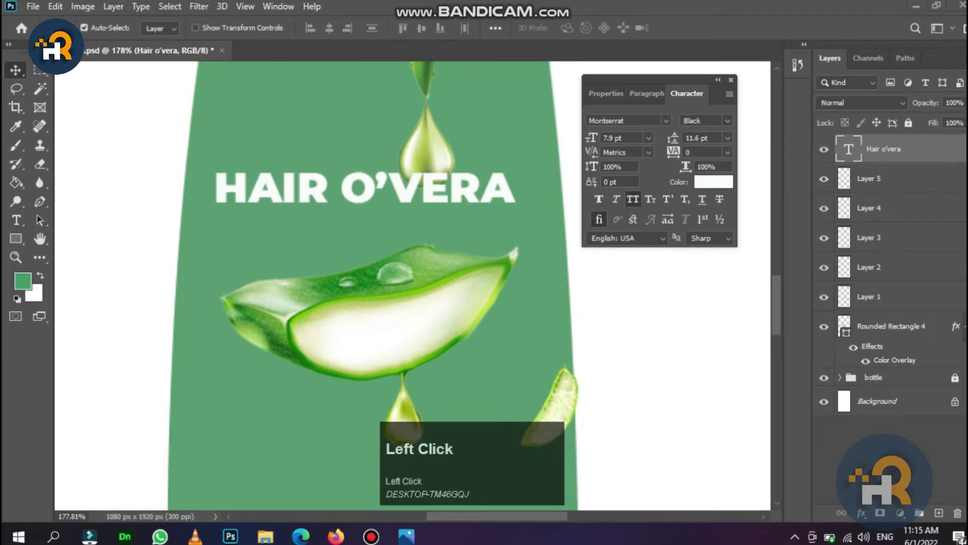
pyautogui.click(372, 536)
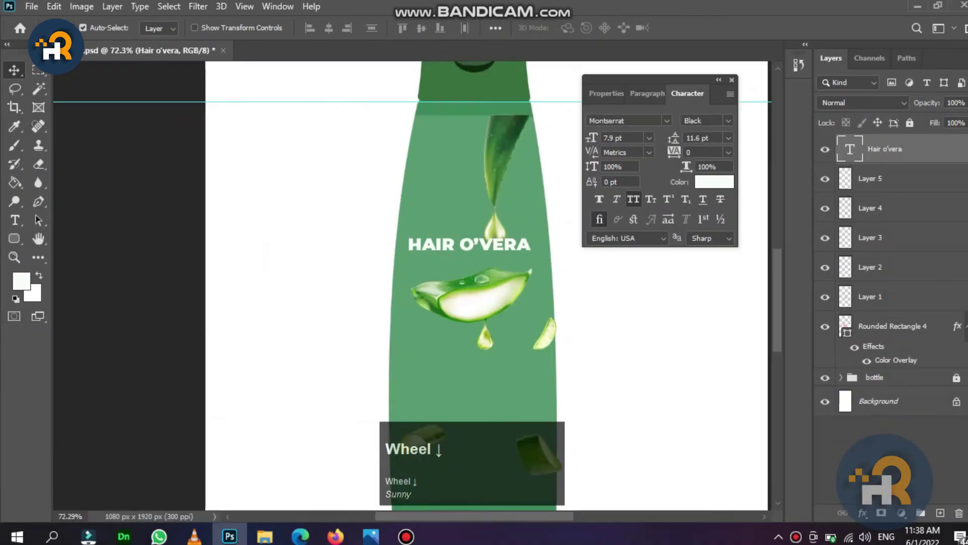
# Add the text HERBARL SHAMPOO, scale it down to about 3.84 pt and place it directly under HAIR O'VERA
pyautogui.scroll(-2, 474, 283)
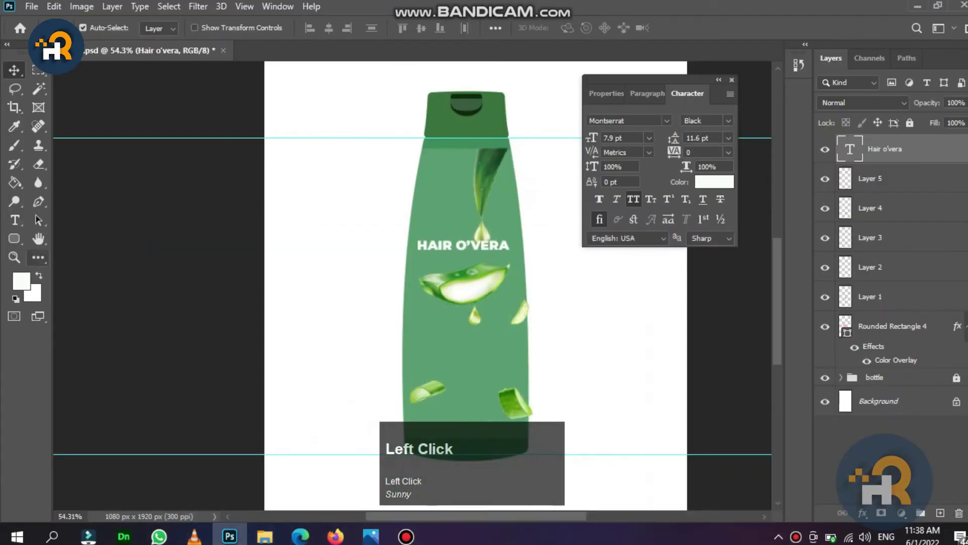
pyautogui.click(15, 220)
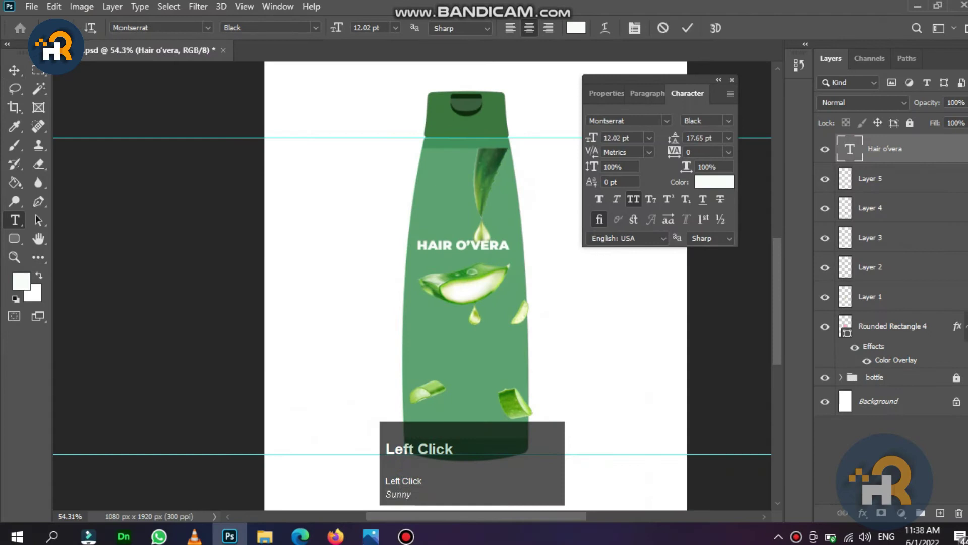
pyautogui.click(447, 267)
pyautogui.write('HERBARL SHAMPOO')
pyautogui.hotkey('ctrl', 'Return')
pyautogui.scroll(4, 404, 267)
pyautogui.moveTo(141, 271); pyautogui.dragTo(407, 285)
pyautogui.moveTo(505, 286); pyautogui.dragTo(389, 251)
pyautogui.press('Return')
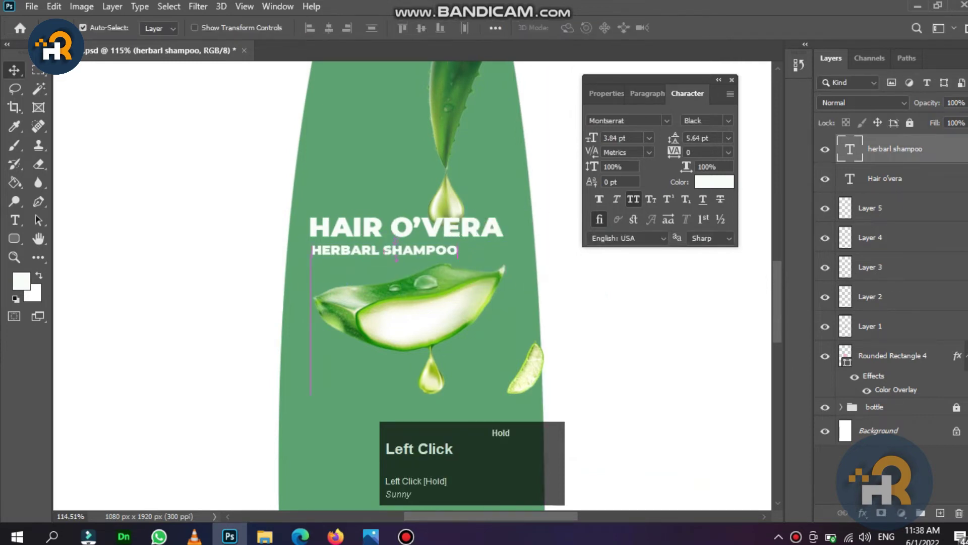
# Set the tracking of HERBARL SHAMPOO to 200 and line up its left edge with HAIR O'VERA along a new vertical guide
pyautogui.click(729, 152)
pyautogui.click(706, 324)
pyautogui.moveTo(435, 249); pyautogui.dragTo(449, 246)
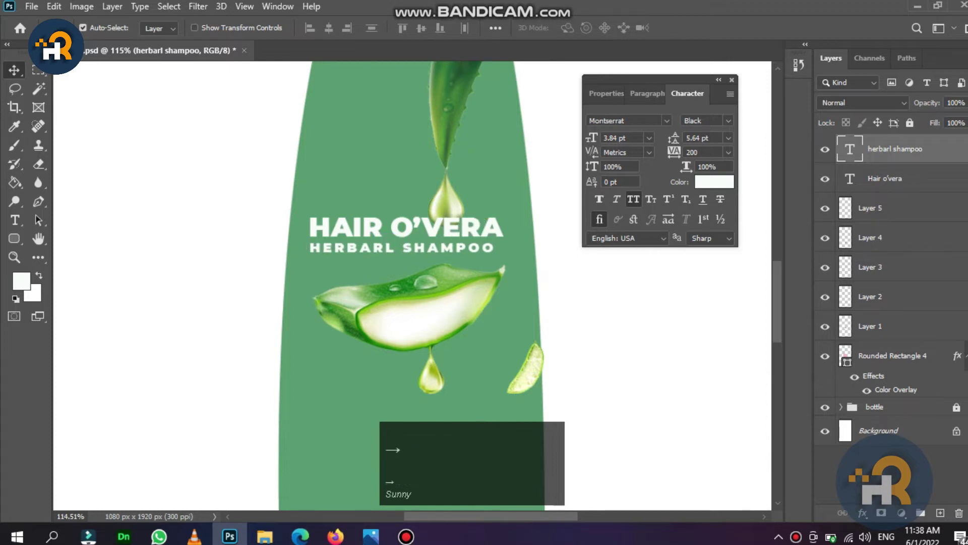
pyautogui.hotkey('ctrl', 'r')
pyautogui.moveTo(58, 280); pyautogui.dragTo(323, 280)
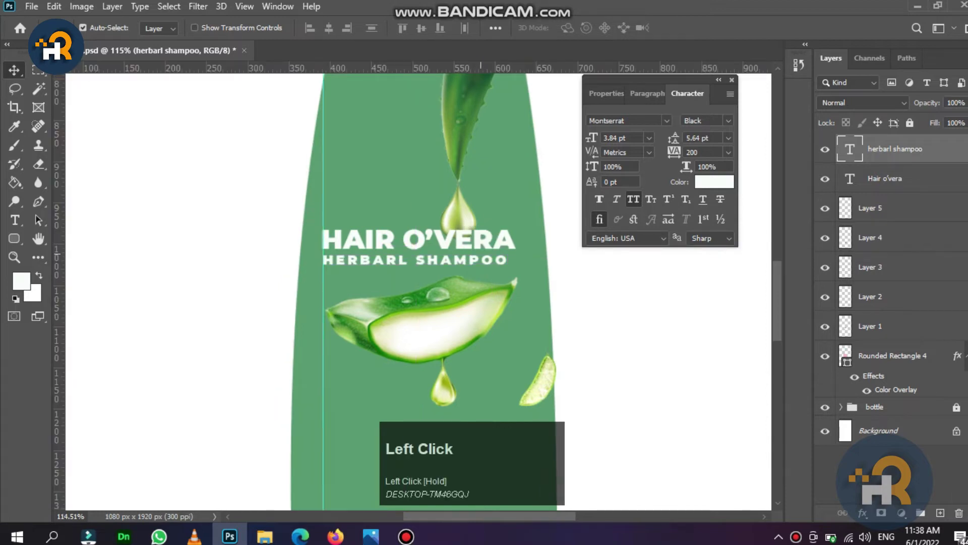
pyautogui.click(728, 152)
pyautogui.click(691, 152)
pyautogui.press('BackSpace')
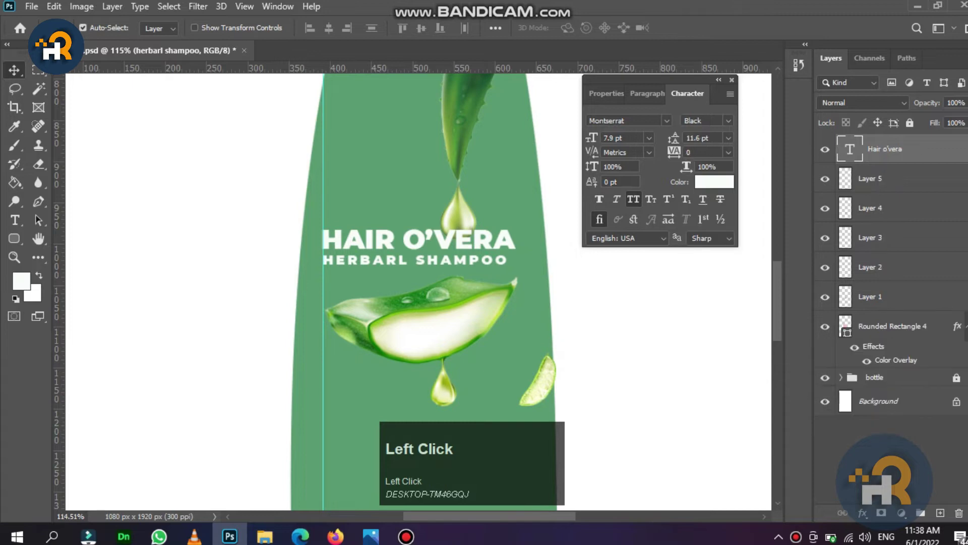
pyautogui.press('3')
pyautogui.press('0')
pyautogui.press('Return')
pyautogui.press('0')
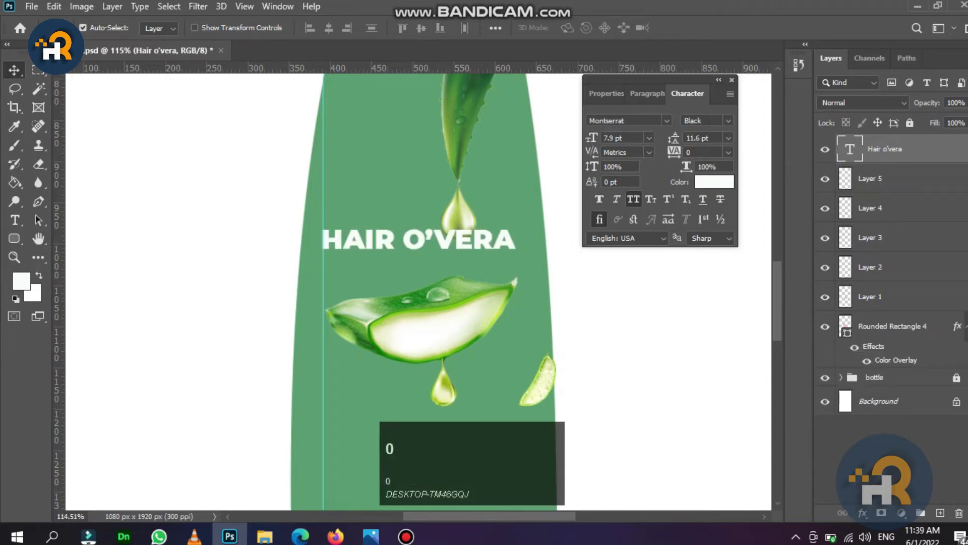
pyautogui.hotkey('ctrl', 'z')
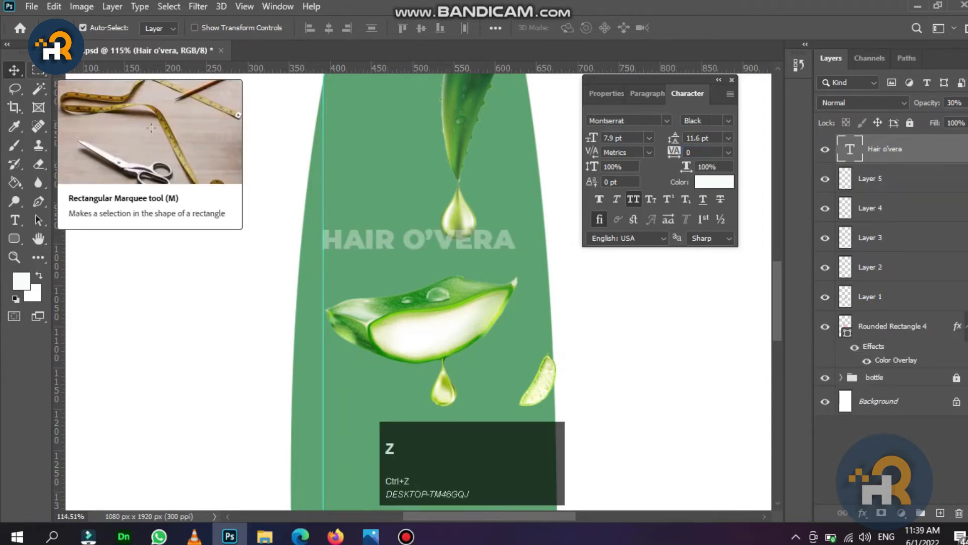
pyautogui.hotkey('ctrl', 'z')
pyautogui.hotkey('ctrl', 'z')
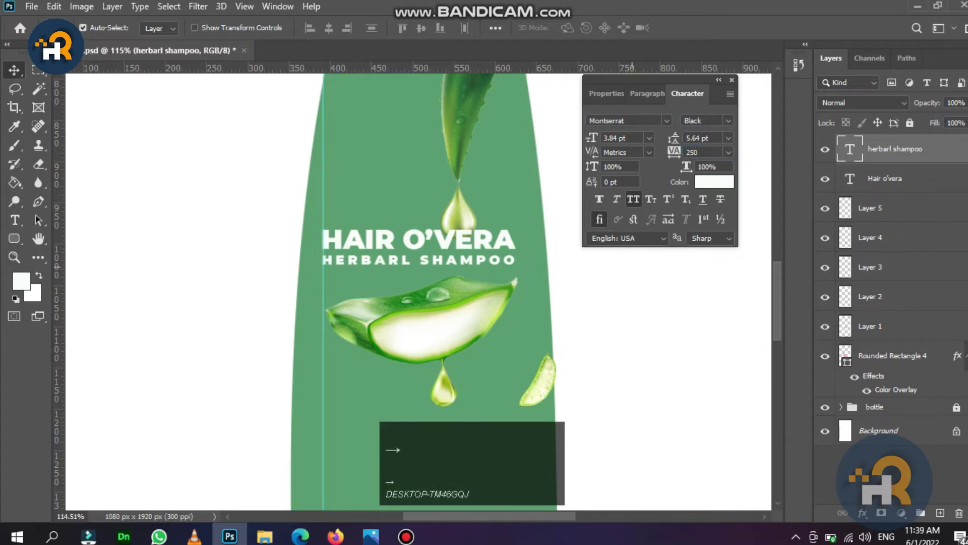
# Set the tracking of HERBARL SHAMPOO to 250, then select both text layers and nudge them slightly to the right
pyautogui.click(548, 287)
pyautogui.scroll(-6, 548, 287)
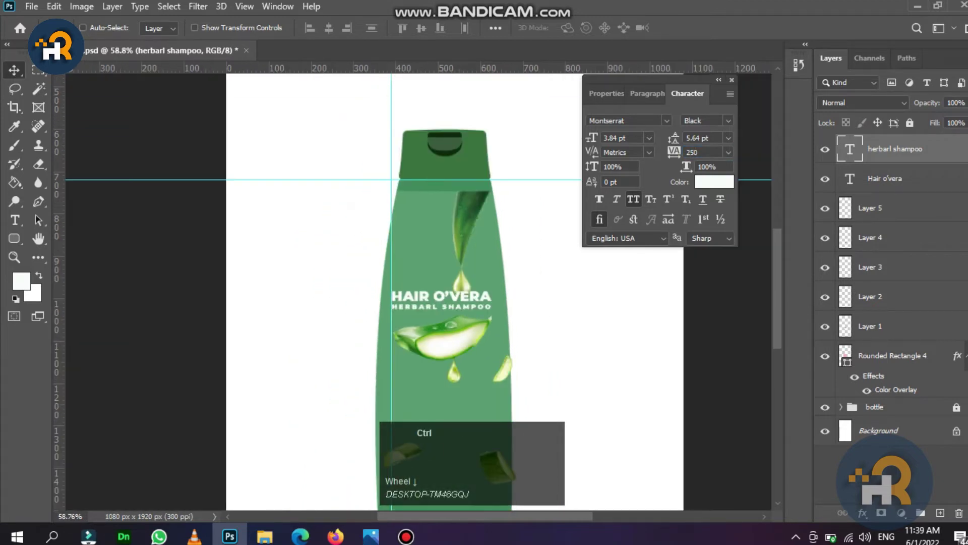
pyautogui.keyDown('ctrl'); pyautogui.click(886, 178); pyautogui.keyUp('ctrl')
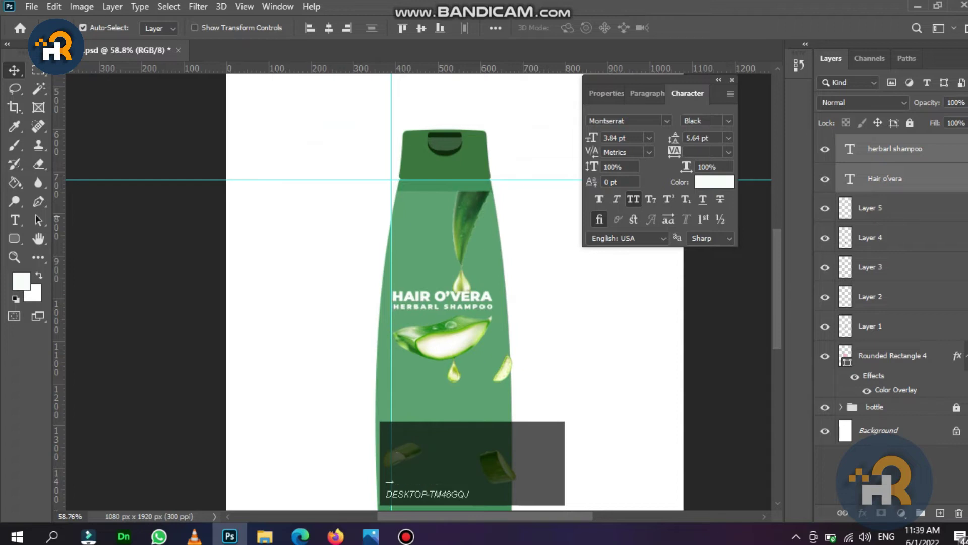
# Move the large aloe slice on Layer 1 lower on the bottle, leaving more space beneath the product name
pyautogui.scroll(-3, 457, 309)
pyautogui.press('space')
pyautogui.moveTo(457, 309); pyautogui.dragTo(455, 225)
pyautogui.moveTo(435, 257); pyautogui.dragTo(435, 287)
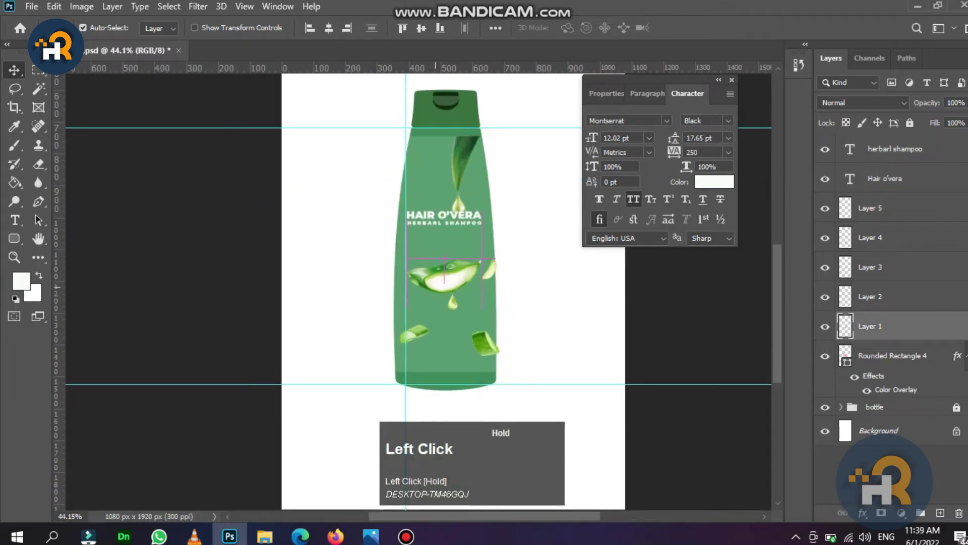
# Select the HAIR O'VERA and HERBARL SHAMPOO text layers together and shift them down, clear of the leaf's drop
pyautogui.click(436, 216)
pyautogui.keyDown('ctrl'); pyautogui.click(909, 149); pyautogui.keyUp('ctrl')
pyautogui.press('Down')
pyautogui.press('Down')
pyautogui.press('Down')
pyautogui.press('Down')
pyautogui.press('Down')
pyautogui.press('Down')
pyautogui.press('Down')
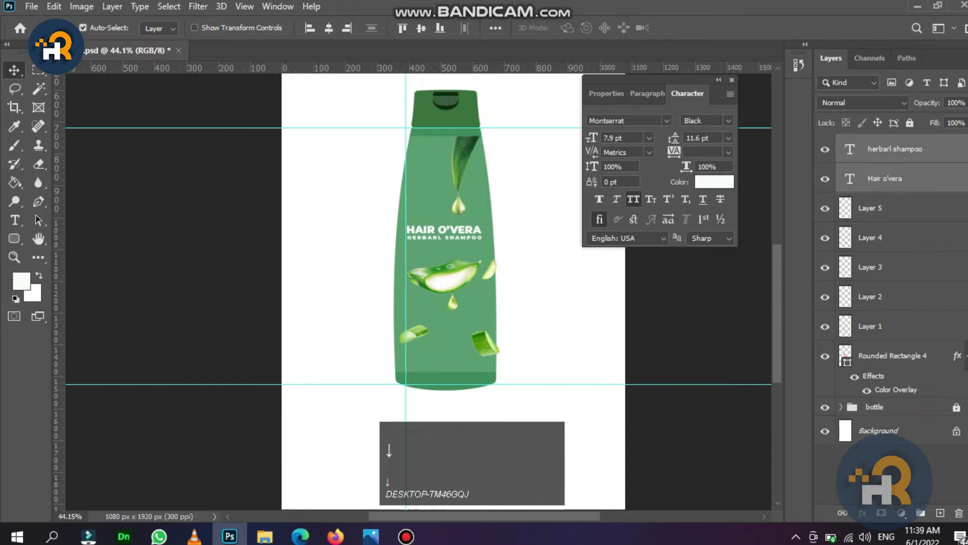
pyautogui.scroll(5, 439, 246)
pyautogui.scroll(-2, 443, 234)
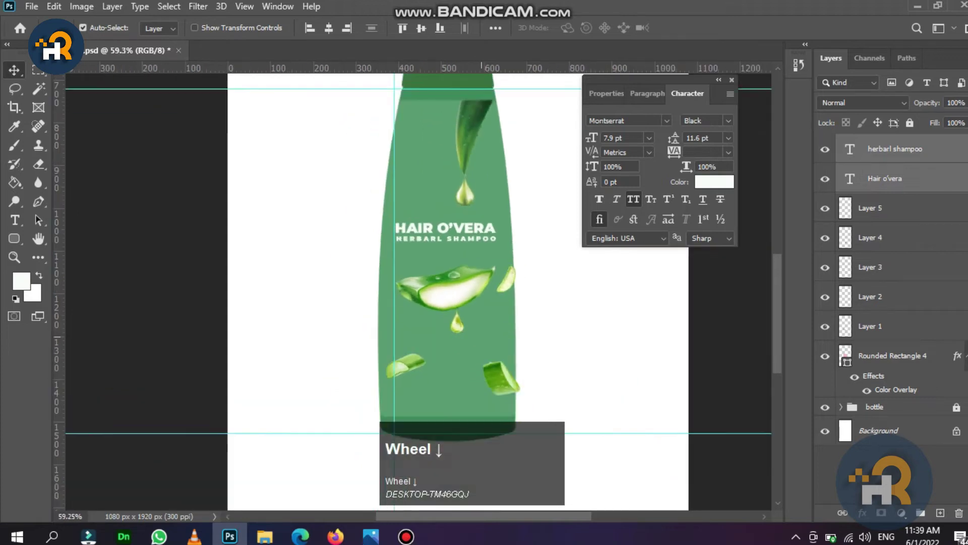
# Consult the reference label's benefit list and add the text MOISTURISES THE SCLUP on the upper part of the bottle label
pyautogui.press('space')
pyautogui.moveTo(449, 223); pyautogui.dragTo(437, 315)
pyautogui.click(370, 536)
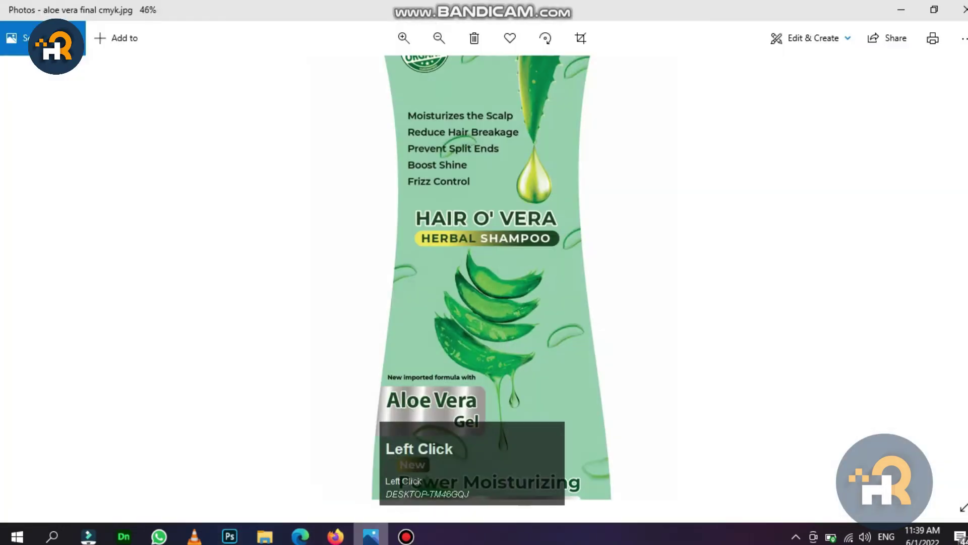
pyautogui.click(229, 536)
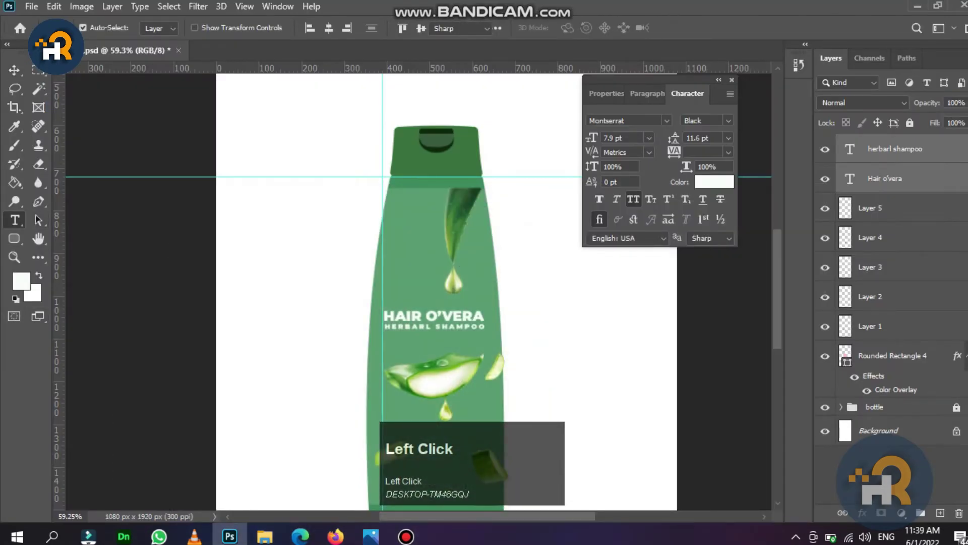
pyautogui.scroll(3, 405, 251)
pyautogui.click(423, 220)
pyautogui.write('MOISTURISE')
pyautogui.press('BackSpace')
pyautogui.write('ISES THE S')
pyautogui.click(14, 70)
pyautogui.click(370, 536)
pyautogui.click(371, 536)
# Scale the MOISTURISES THE SCLUP text down to about 2.18 pt and place it beside the aloe leaf, near the vertical guide
pyautogui.hotkey('ctrl', 't')
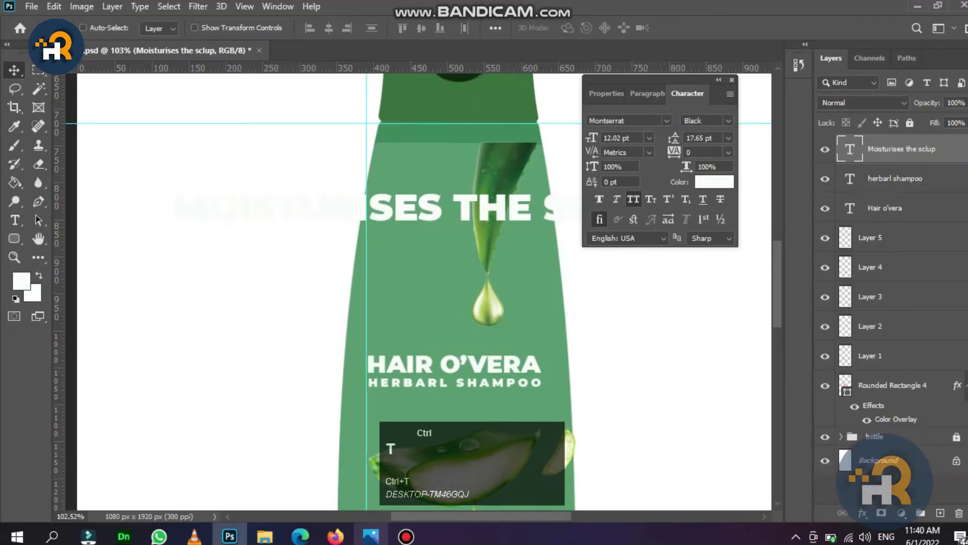
pyautogui.moveTo(176, 189); pyautogui.dragTo(378, 202)
pyautogui.moveTo(550, 193); pyautogui.dragTo(461, 202)
pyautogui.press('Return')
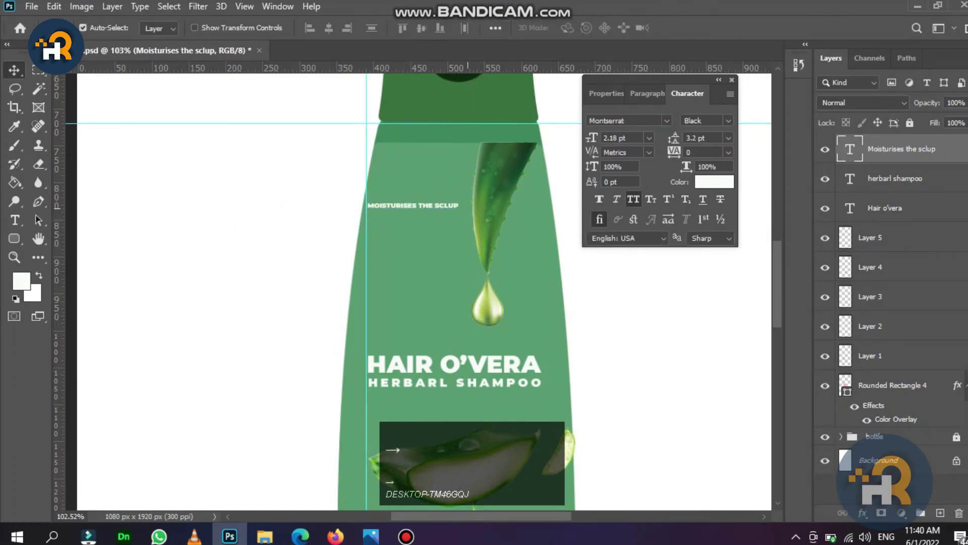
# Set the MOISTURISES THE SCLUP text to near-black #000301 and its font weight to Regular
pyautogui.click(714, 183)
pyautogui.click(769, 373)
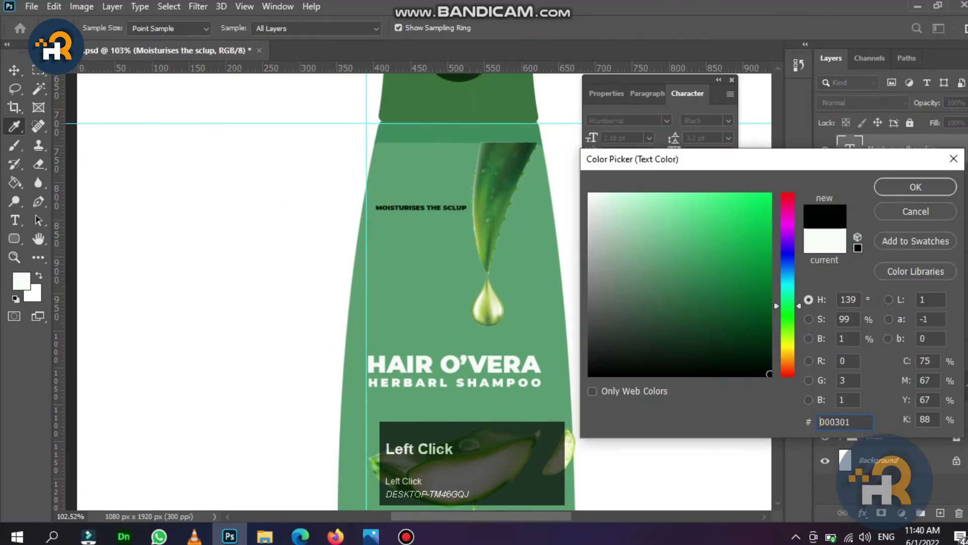
pyautogui.click(915, 186)
pyautogui.scroll(5, 425, 203)
pyautogui.click(729, 121)
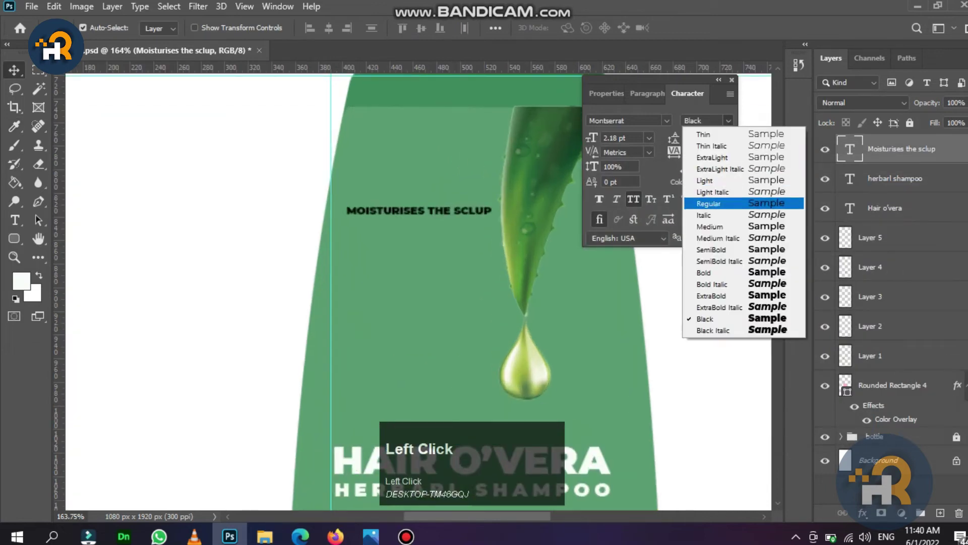
pyautogui.click(717, 203)
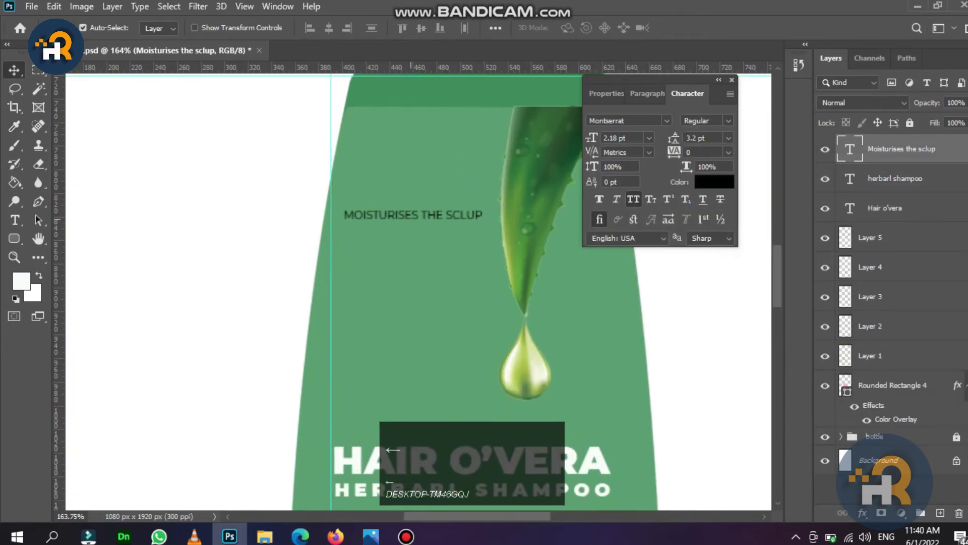
# Change the benefit line's first word to MOISTURIZES and move the line slightly down
pyautogui.scroll(5, 413, 220)
pyautogui.click(406, 213)
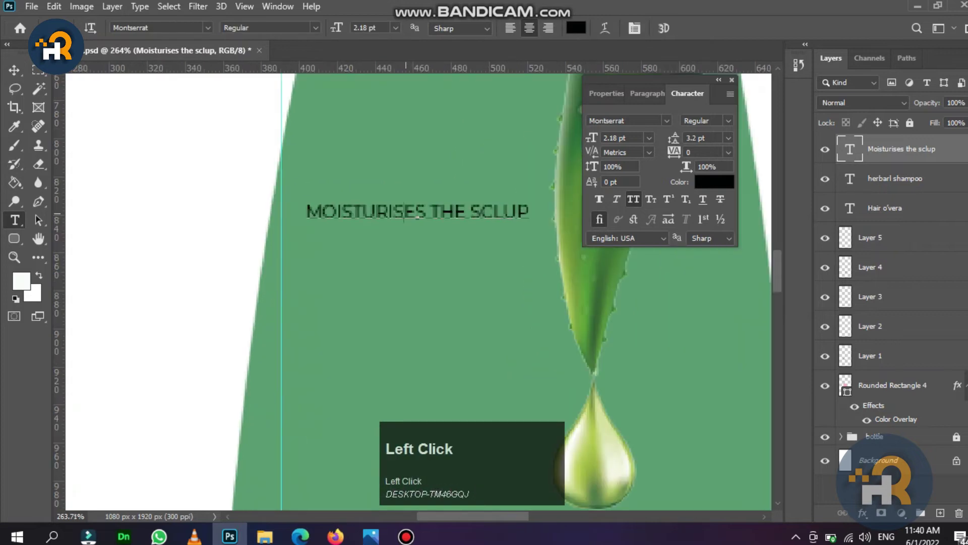
pyautogui.press('BackSpace')
pyautogui.write('z')
pyautogui.click(14, 69)
pyautogui.scroll(-5, 414, 225)
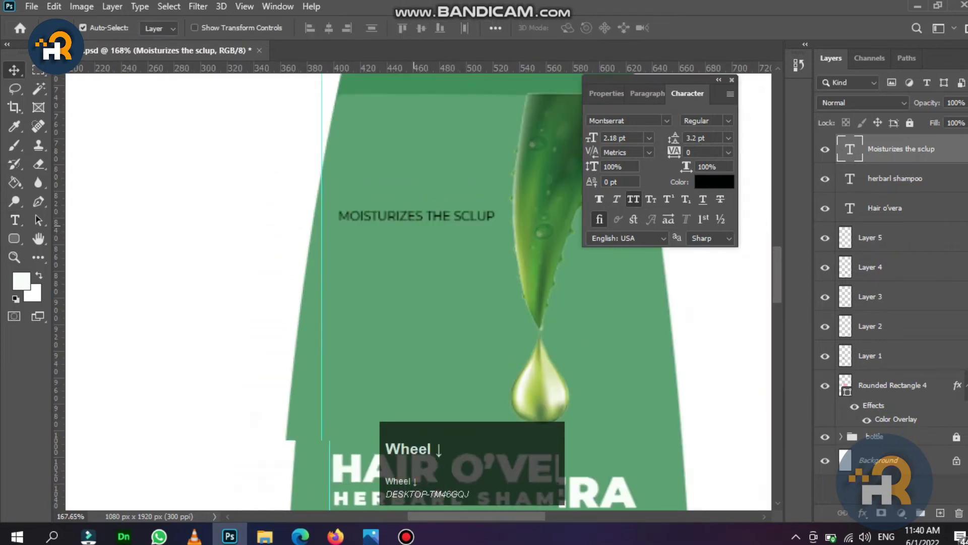
pyautogui.moveTo(406, 221); pyautogui.dragTo(405, 230)
# Examine the left edges of the benefit line and the product name against the vertical guide at close magnification
pyautogui.scroll(9, 405, 230)
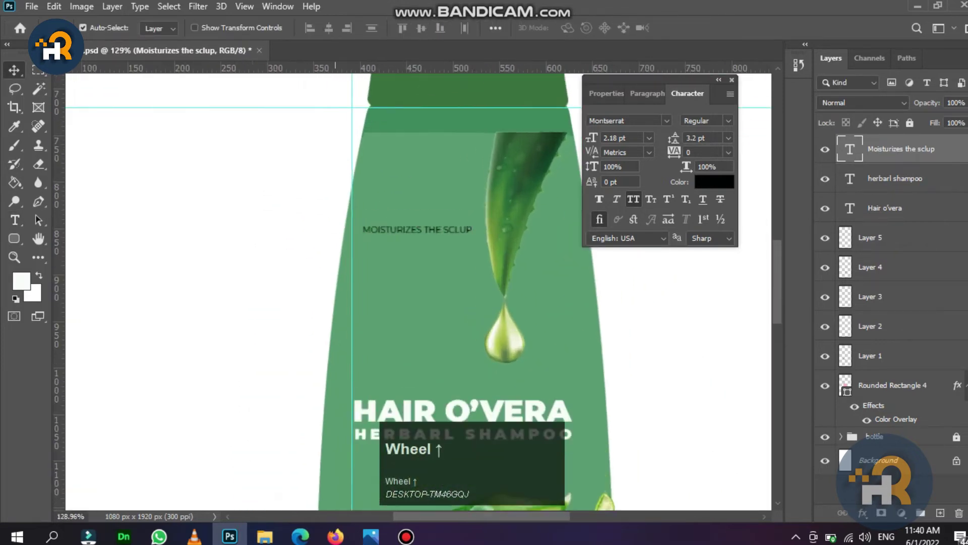
pyautogui.scroll(-7, 405, 230)
pyautogui.moveTo(442, 447); pyautogui.dragTo(435, 340)
pyautogui.scroll(7, 435, 340)
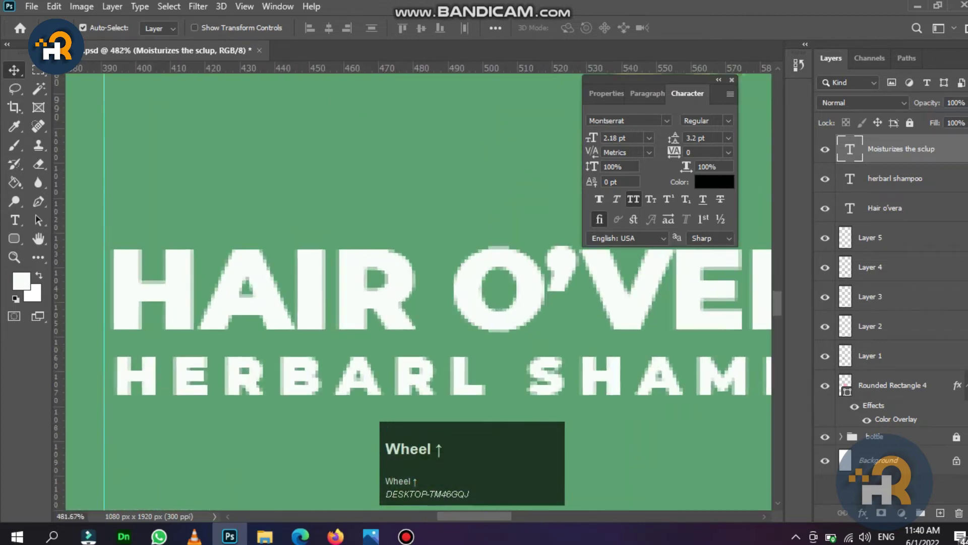
pyautogui.scroll(-7, 435, 339)
pyautogui.moveTo(425, 164); pyautogui.dragTo(418, 252)
pyautogui.scroll(5, 411, 268)
pyautogui.scroll(-5, 408, 262)
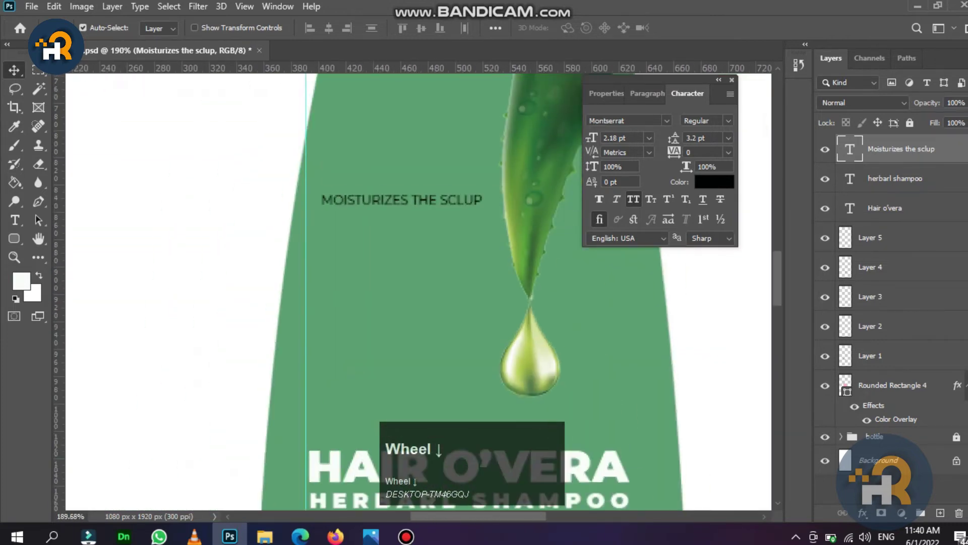
pyautogui.click(14, 220)
pyautogui.scroll(-3, 362, 249)
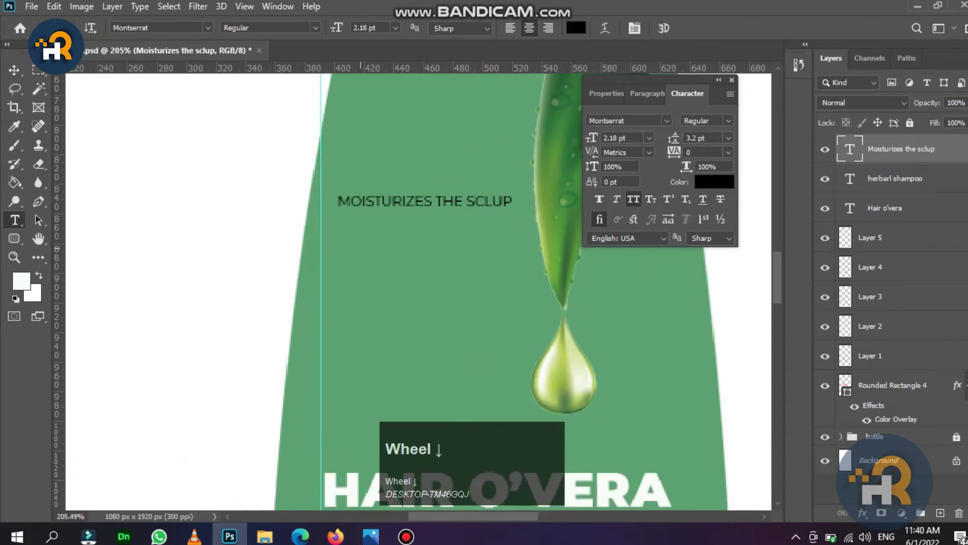
pyautogui.click(370, 536)
pyautogui.click(371, 536)
pyautogui.click(359, 259)
pyautogui.press('BackSpace')
pyautogui.click(14, 70)
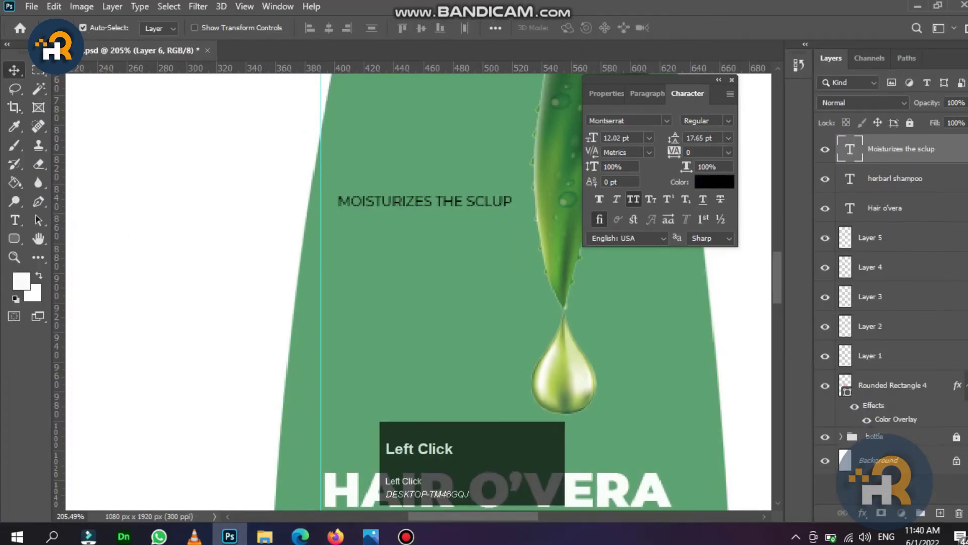
# Add the line REDUCE HAIR BREAKAGE beneath MOISTURIZES THE SCLUP in the same text layer
pyautogui.click(14, 220)
pyautogui.press('Return')
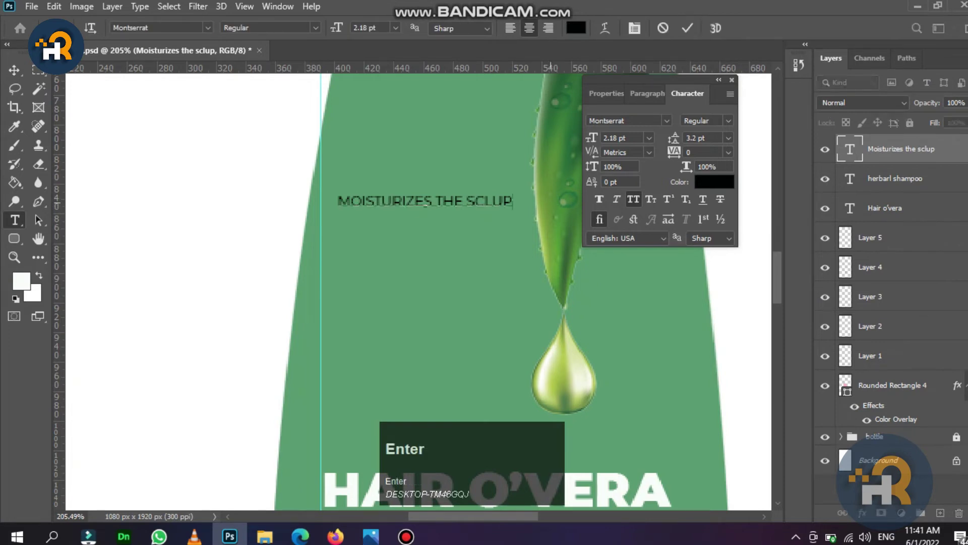
pyautogui.write('REDUCS')
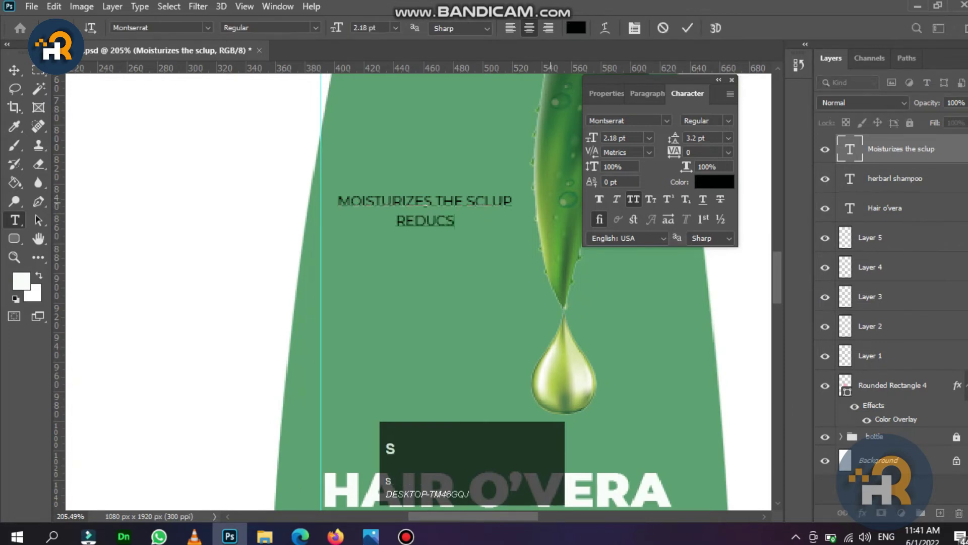
pyautogui.press('BackSpace')
pyautogui.press('BackSpace')
pyautogui.write('SE')
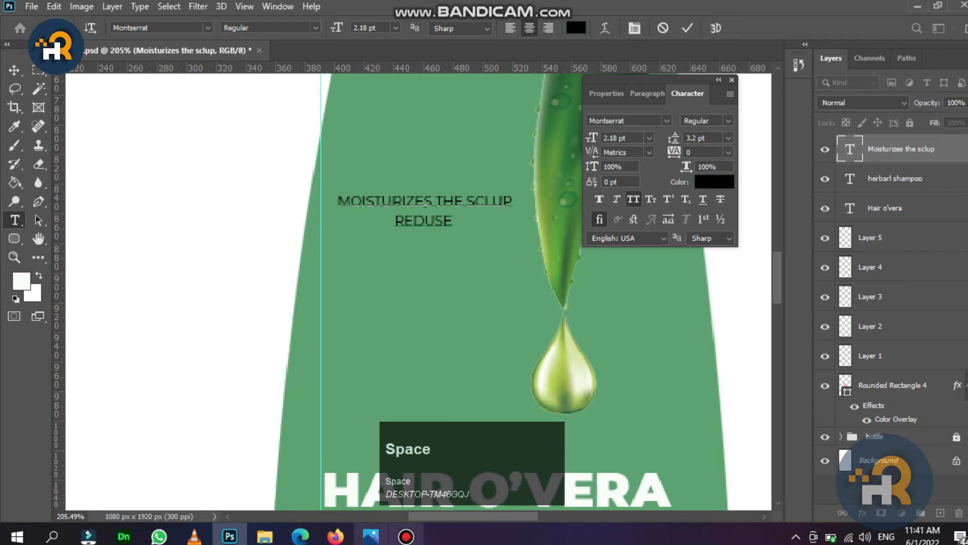
pyautogui.click(370, 536)
pyautogui.click(371, 536)
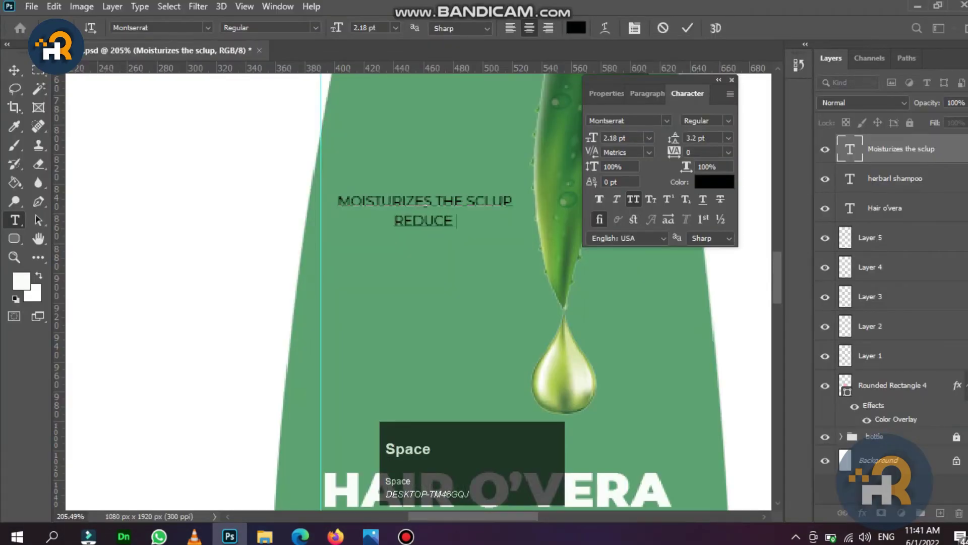
pyautogui.write('HAIR BREAKAGE')
pyautogui.press('Return')
# Add the lines PREVENT SPLIT ENDS, BOOST SHINE and FRIZZ CONTROL to the benefit text, following the reference label
pyautogui.click(371, 537)
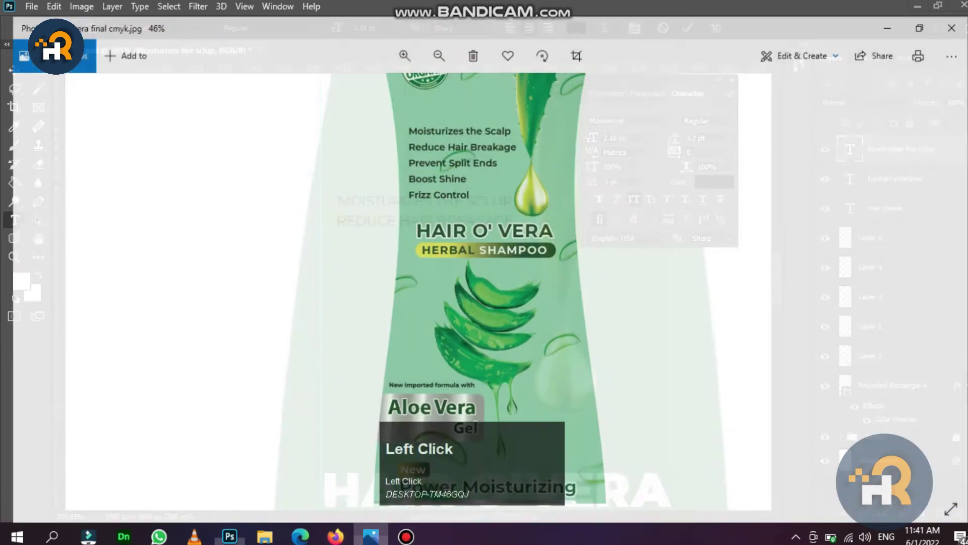
pyautogui.click(371, 536)
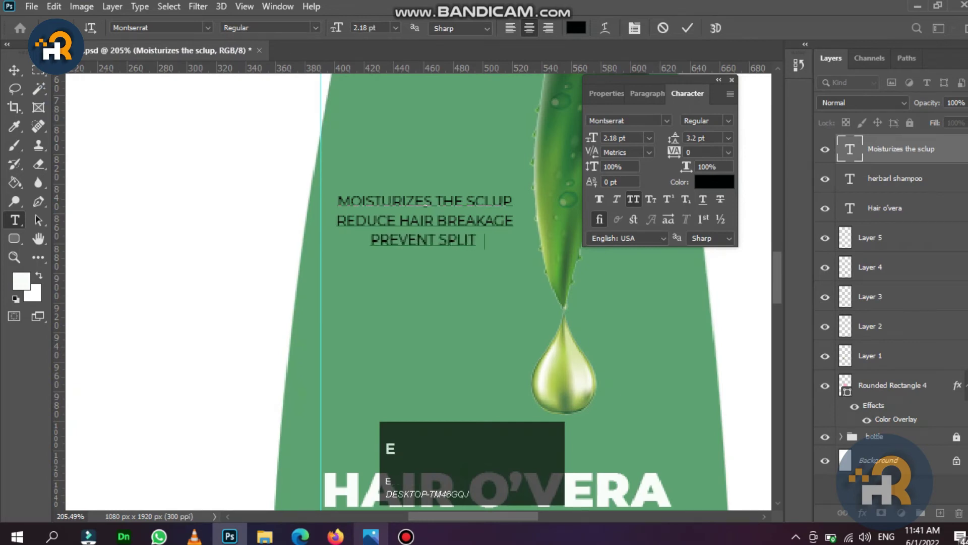
pyautogui.click(370, 536)
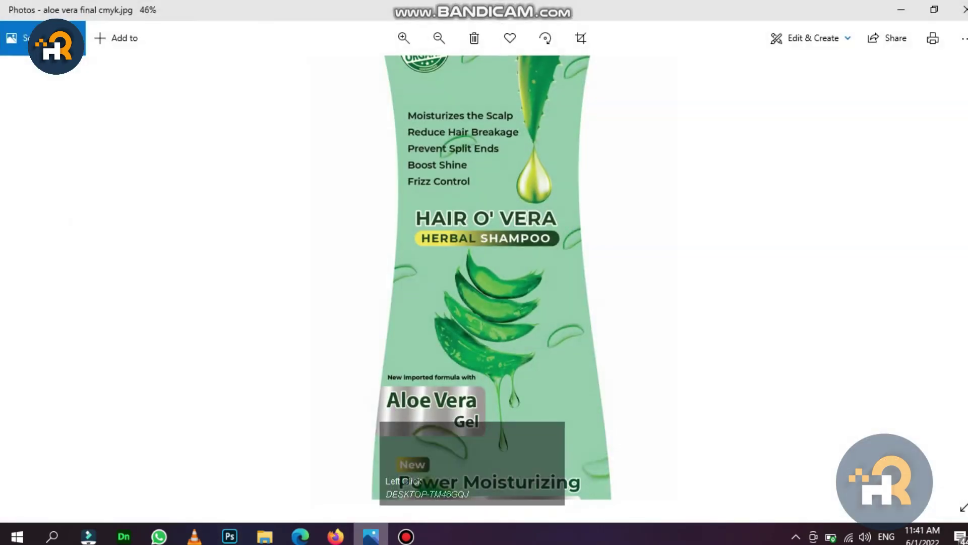
pyautogui.click(371, 537)
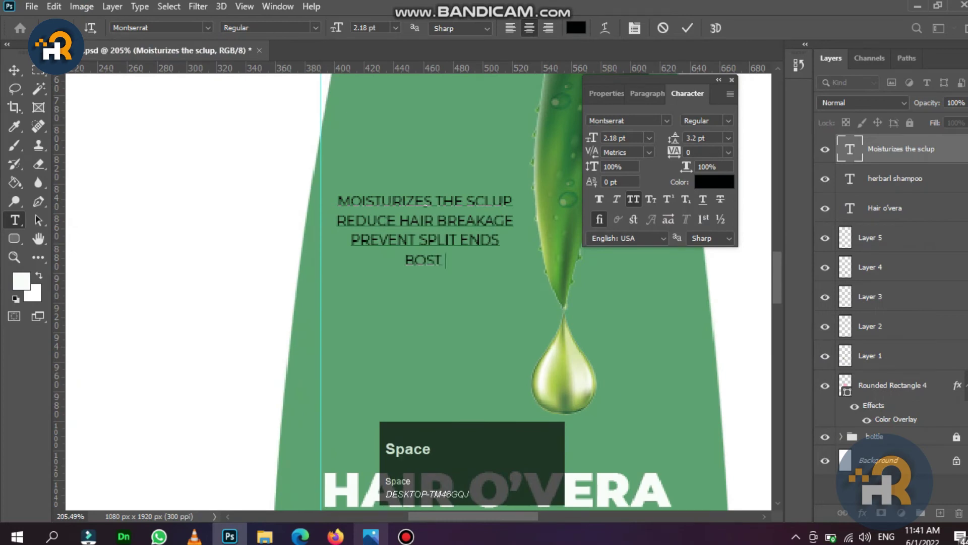
pyautogui.click(370, 536)
pyautogui.click(371, 536)
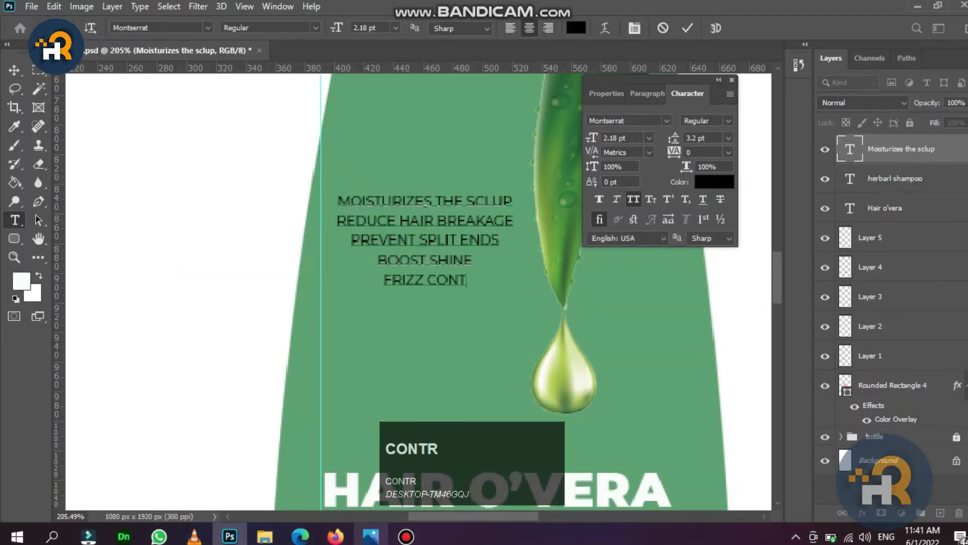
pyautogui.click(14, 70)
# Left-align the five-line benefit text and position it between the vertical guide and the aloe leaf
pyautogui.click(600, 120)
pyautogui.moveTo(468, 229); pyautogui.dragTo(380, 189)
pyautogui.moveTo(406, 220); pyautogui.dragTo(408, 223)
pyautogui.scroll(-5, 408, 222)
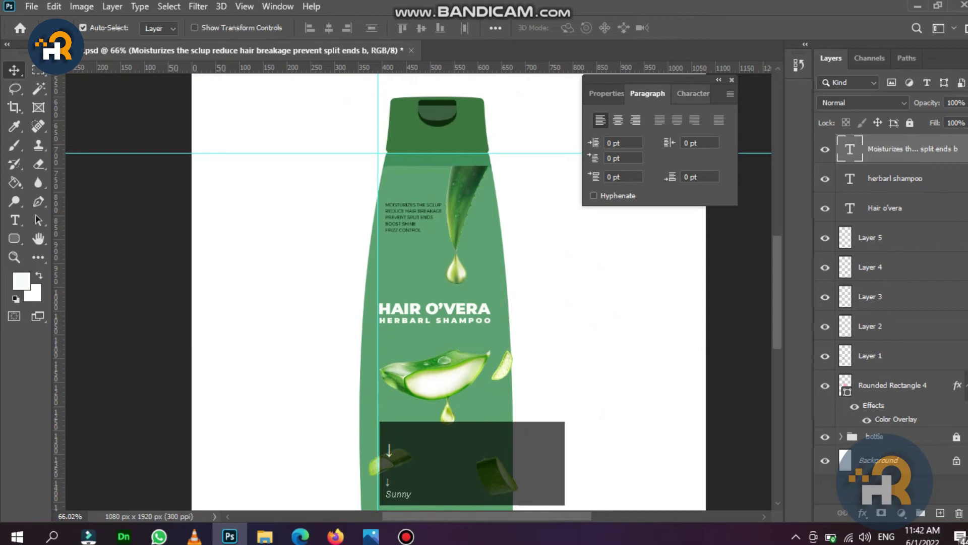
# Set the benefit text to a font size of 2.5 pt with 4 pt leading
pyautogui.click(693, 93)
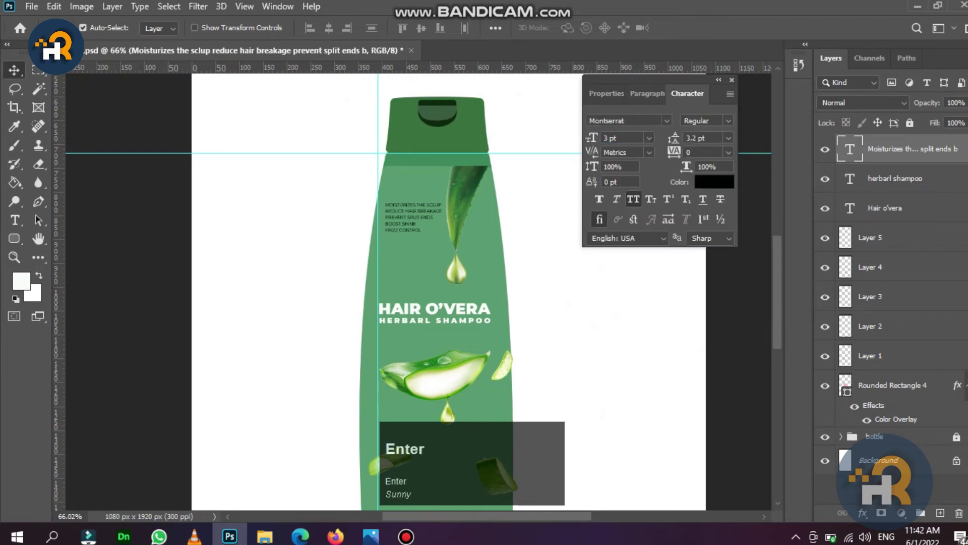
pyautogui.scroll(1, 419, 250)
pyautogui.write('2.5')
pyautogui.press('Return')
pyautogui.scroll(2, 432, 202)
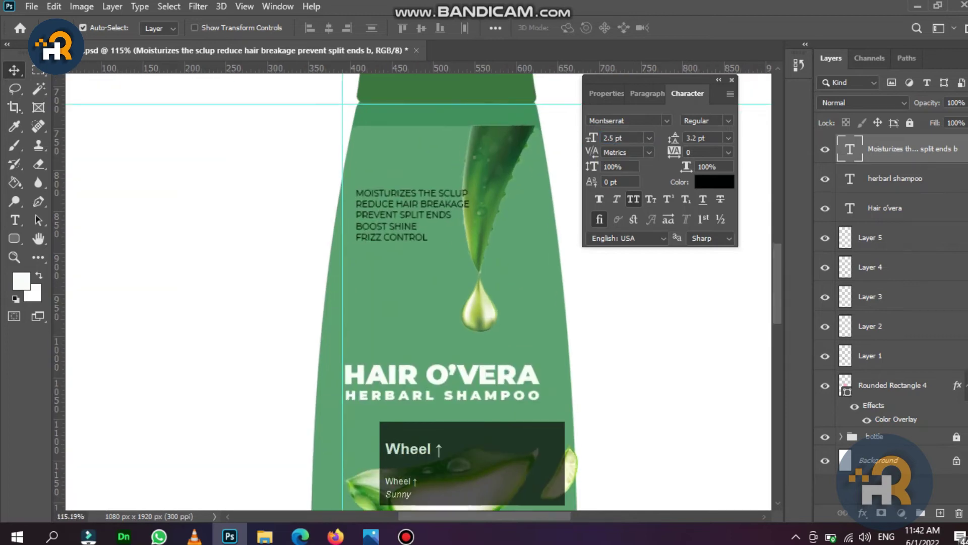
pyautogui.write('4')
pyautogui.press('Return')
pyautogui.scroll(1, 429, 219)
pyautogui.scroll(-1, 428, 219)
pyautogui.moveTo(414, 205); pyautogui.dragTo(443, 153)
pyautogui.scroll(-5, 453, 227)
pyautogui.scroll(-2, 452, 227)
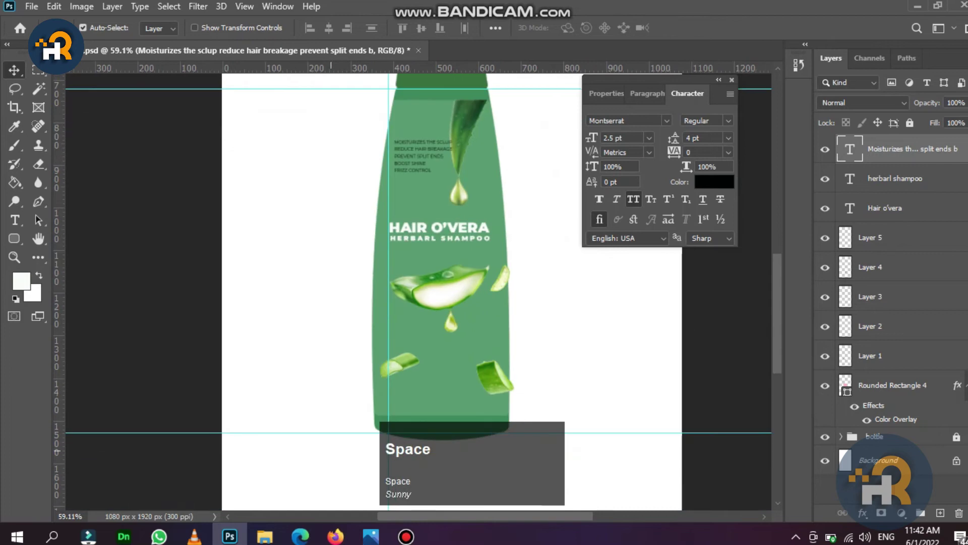
# Move the small aloe slice crossing the vertical guide to just above the cut aloe piece at the label's opposite edge
pyautogui.click(370, 536)
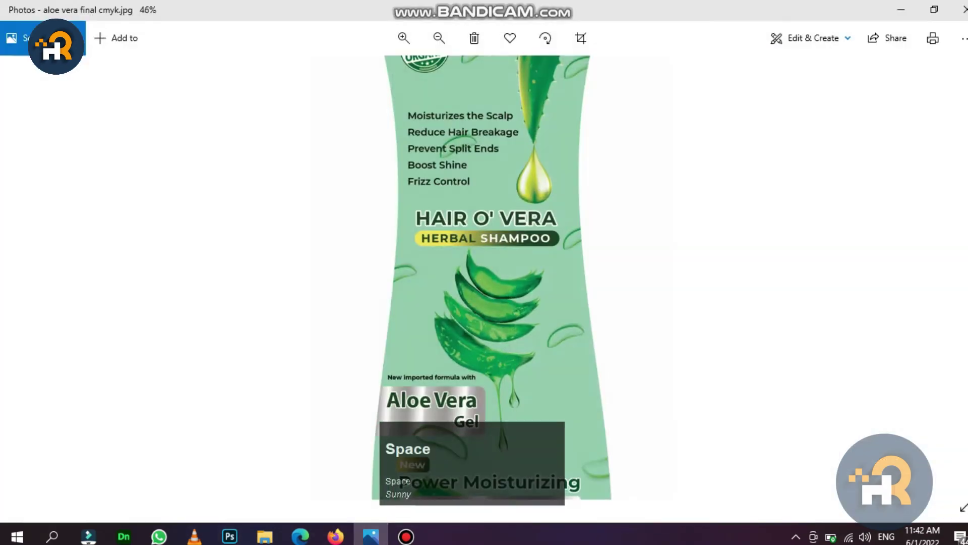
pyautogui.click(300, 536)
pyautogui.click(229, 535)
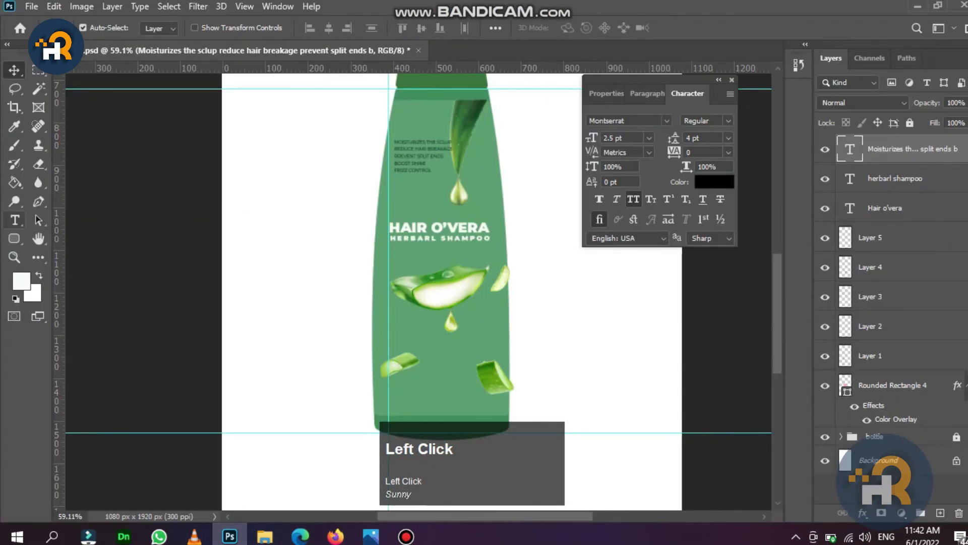
pyautogui.click(14, 220)
pyautogui.scroll(6, 440, 311)
pyautogui.moveTo(414, 321); pyautogui.dragTo(432, 222)
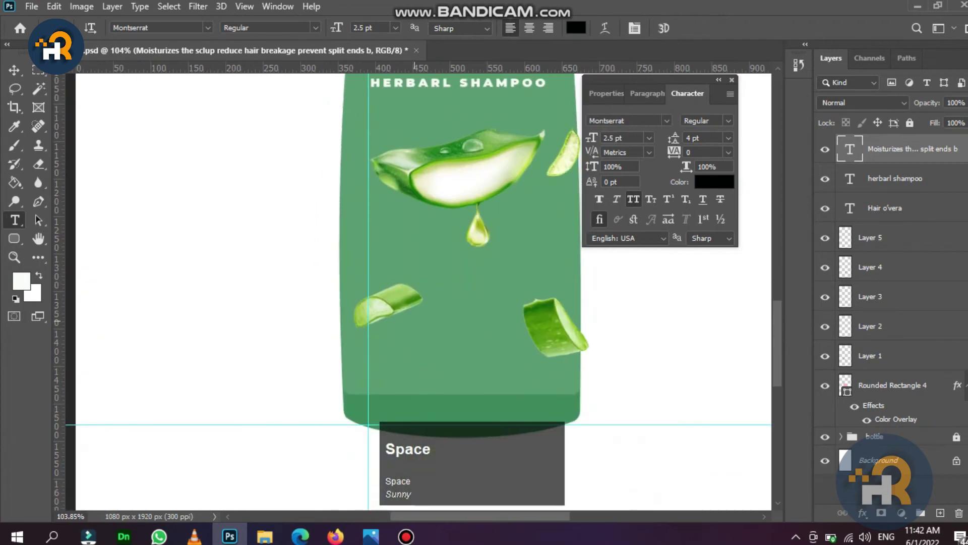
pyautogui.click(14, 70)
pyautogui.moveTo(392, 307); pyautogui.dragTo(541, 277)
# Add a new text layer reading NEW IMPORTED FORMULA in the empty area below the large aloe slice
pyautogui.click(14, 220)
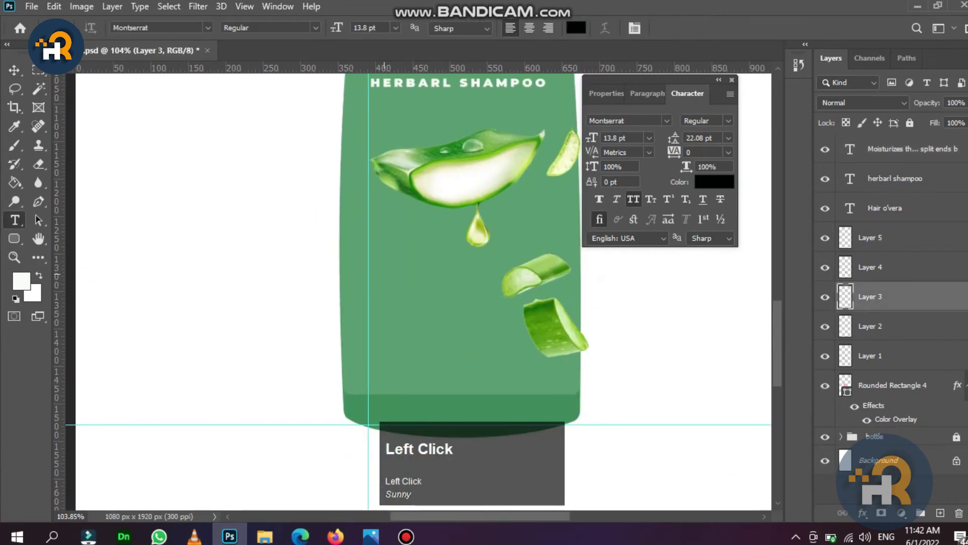
pyautogui.click(398, 279)
pyautogui.write('EW IMPORTED FO')
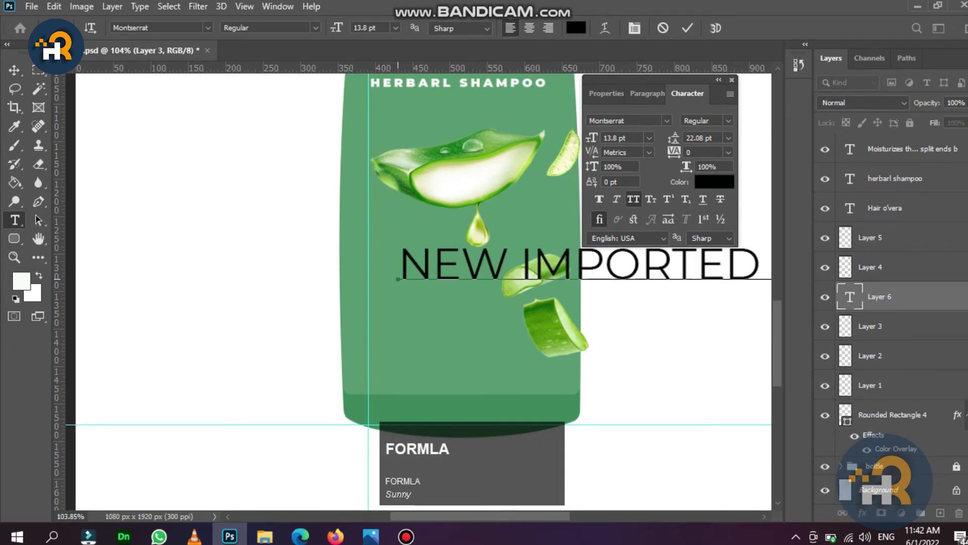
pyautogui.moveTo(491, 516); pyautogui.dragTo(571, 516)
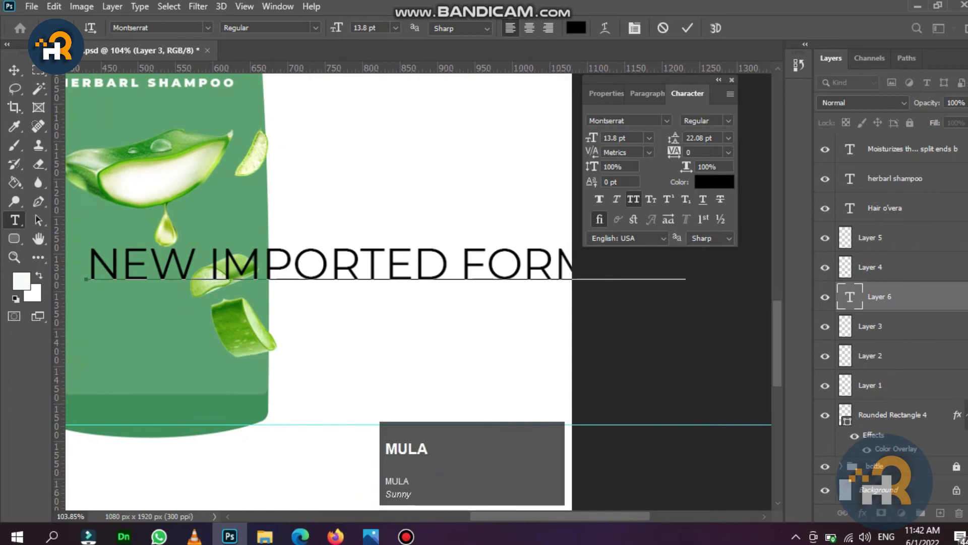
pyautogui.click(14, 70)
# Scale the NEW IMPORTED FORMULA text down to about 2.31 pt and place it near the label's left edge
pyautogui.scroll(-5, 306, 262)
pyautogui.hotkey('ctrl', 't')
pyautogui.moveTo(528, 253); pyautogui.dragTo(541, 290)
pyautogui.scroll(10, 276, 276)
pyautogui.moveTo(433, 284); pyautogui.dragTo(363, 281)
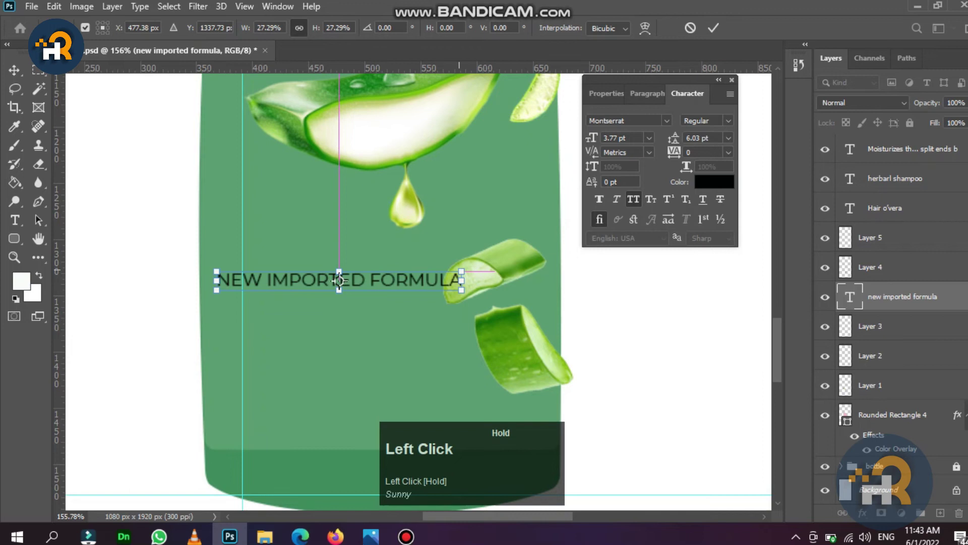
pyautogui.press('Return')
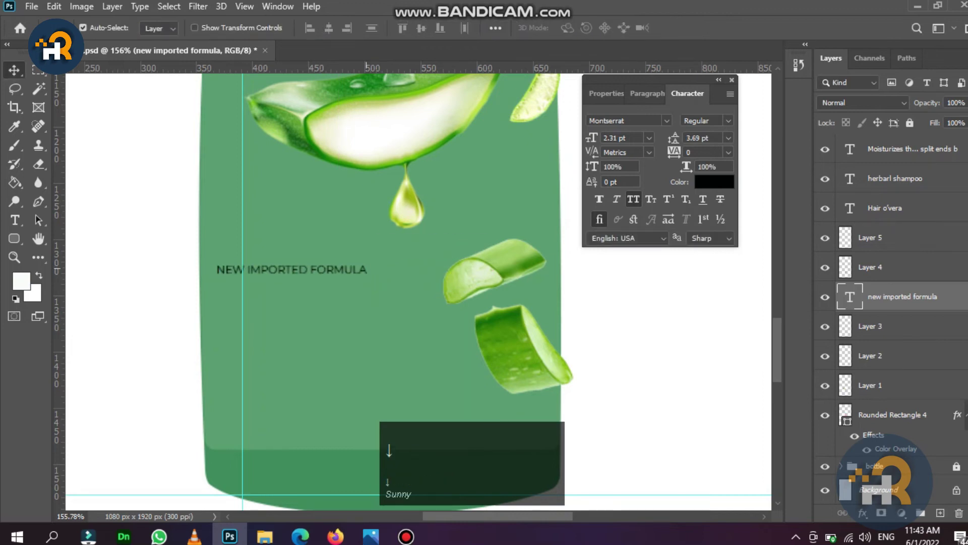
# Switch All Caps off and back on for the NEW IMPORTED FORMULA text
pyautogui.scroll(-3, 364, 248)
pyautogui.click(371, 537)
pyautogui.click(370, 536)
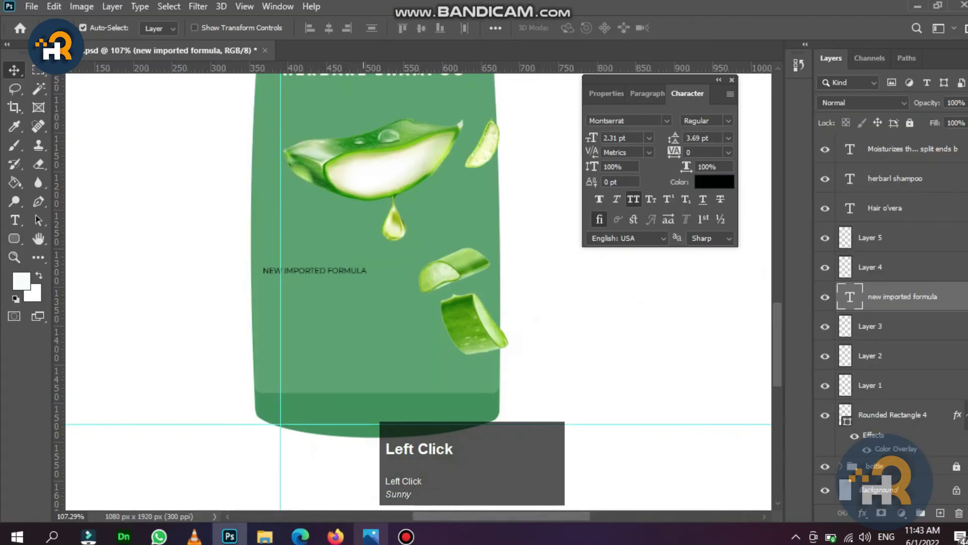
pyautogui.scroll(5, 282, 271)
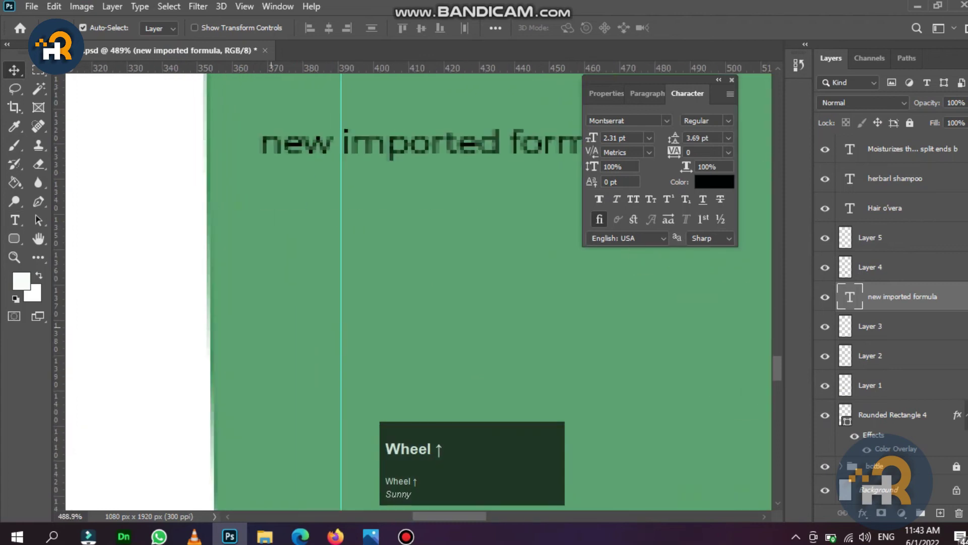
pyautogui.scroll(-1, 282, 270)
pyautogui.click(633, 199)
pyautogui.scroll(-3, 219, 222)
# Add a two-line text layer reading ALOVERA and GEL below NEW IMPORTED FORMULA, based on the reference label
pyautogui.click(371, 536)
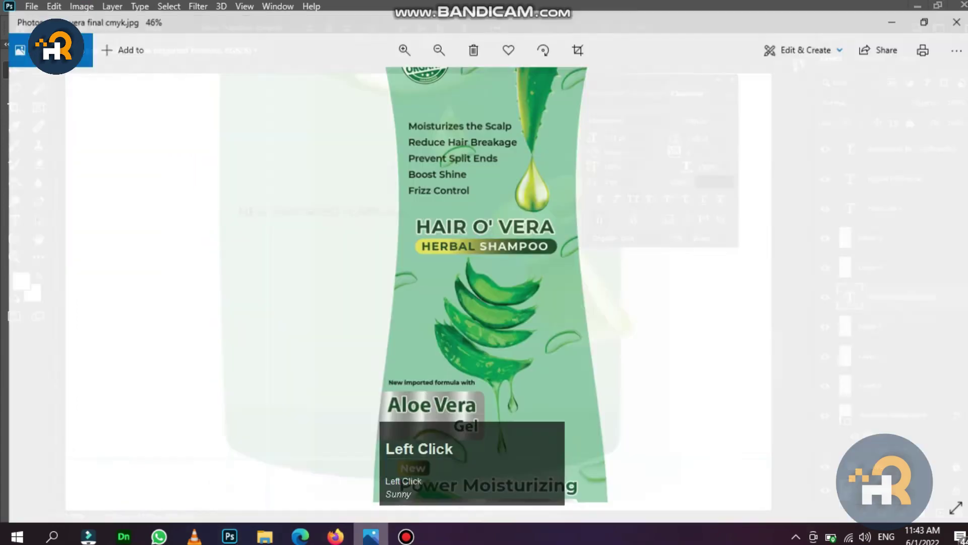
pyautogui.click(371, 536)
pyautogui.click(15, 220)
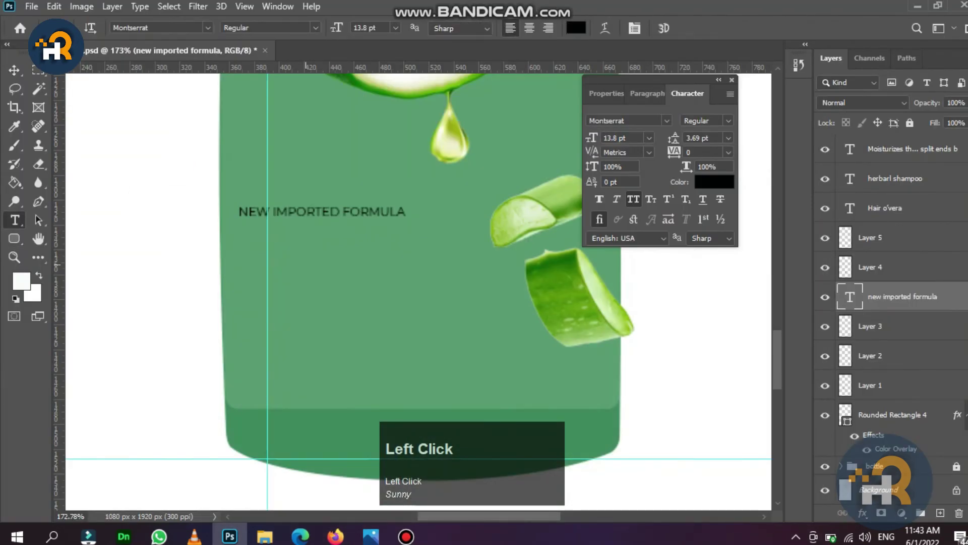
pyautogui.click(306, 264)
pyautogui.write('ALOVERA ')
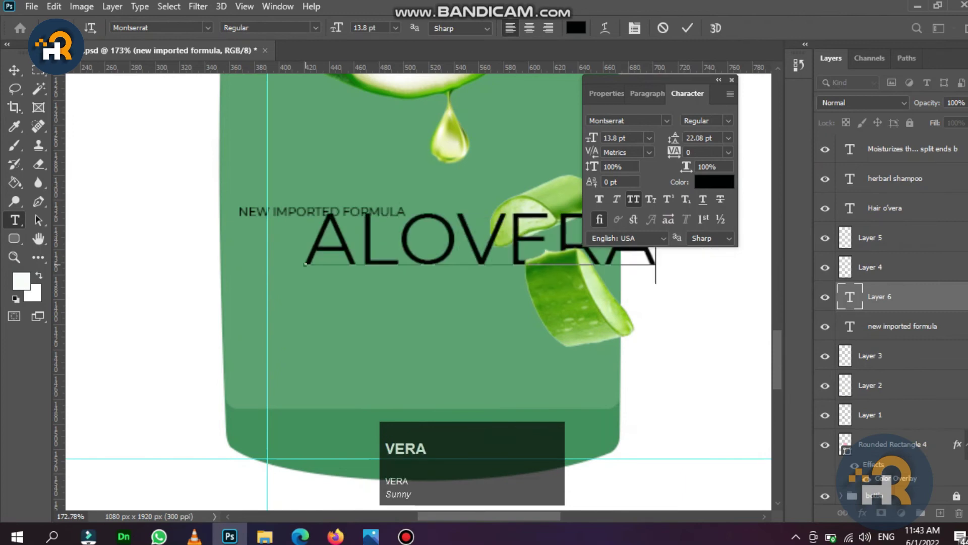
pyautogui.write('GEL')
pyautogui.press('BackSpace')
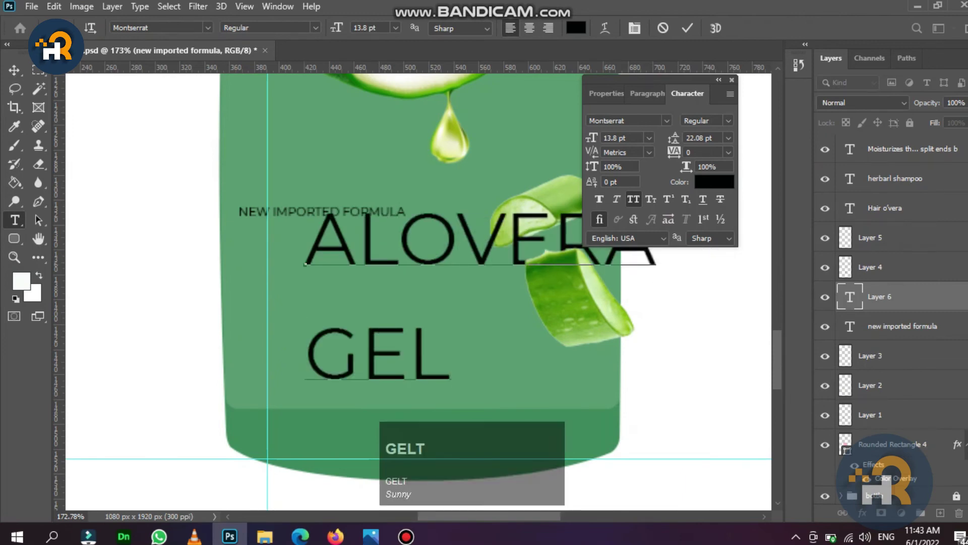
pyautogui.click(15, 70)
# Scale the ALOVERA GEL text down to about 4.19 pt and place it directly under NEW IMPORTED FORMULA
pyautogui.hotkey('ctrl', 't')
pyautogui.moveTo(674, 396); pyautogui.dragTo(354, 281)
pyautogui.press('Return')
pyautogui.press('Down')
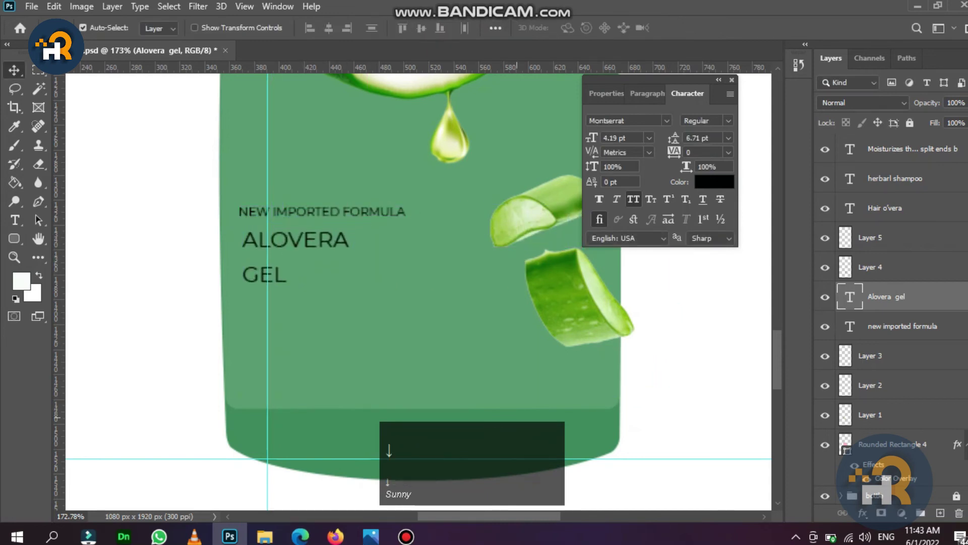
# Consult the reference label and add a separate text layer reading NEW below the ALOVERA GEL text
pyautogui.click(370, 536)
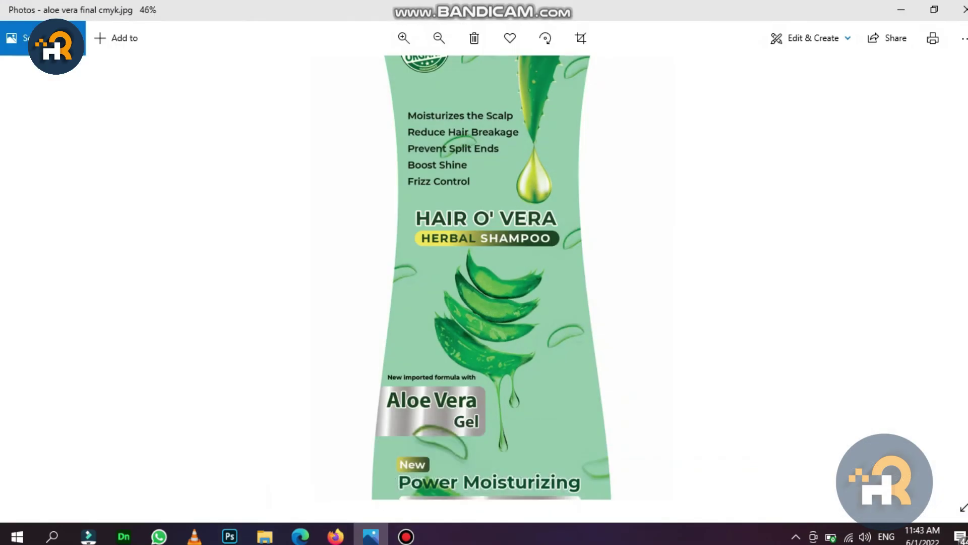
pyautogui.moveTo(492, 348); pyautogui.dragTo(492, 255)
pyautogui.click(300, 536)
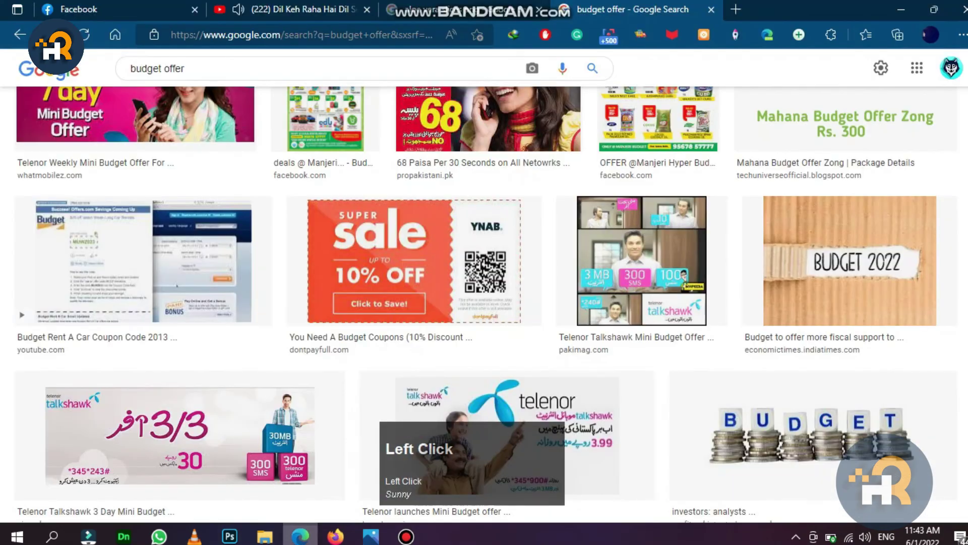
pyautogui.click(229, 537)
pyautogui.click(14, 220)
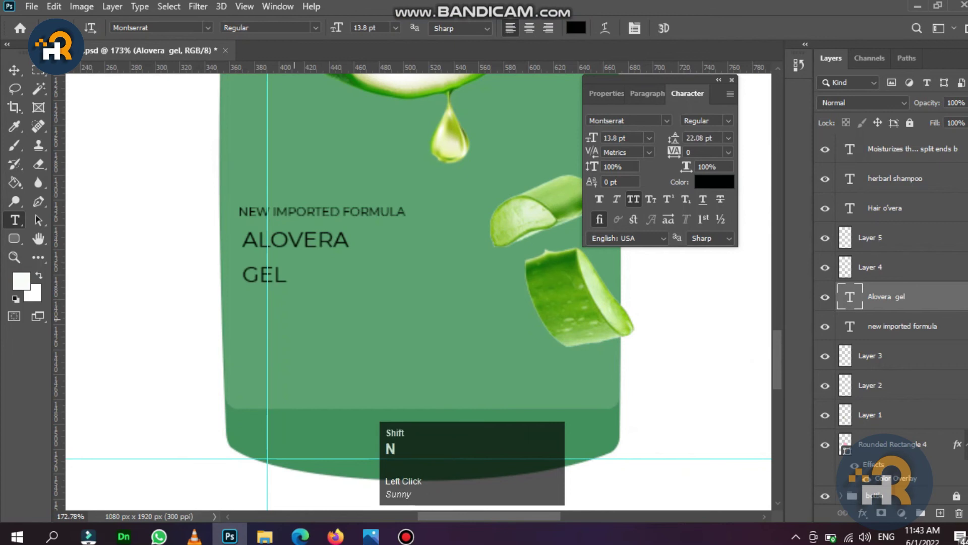
pyautogui.click(294, 320)
pyautogui.write('EW')
pyautogui.write('N')
pyautogui.click(14, 70)
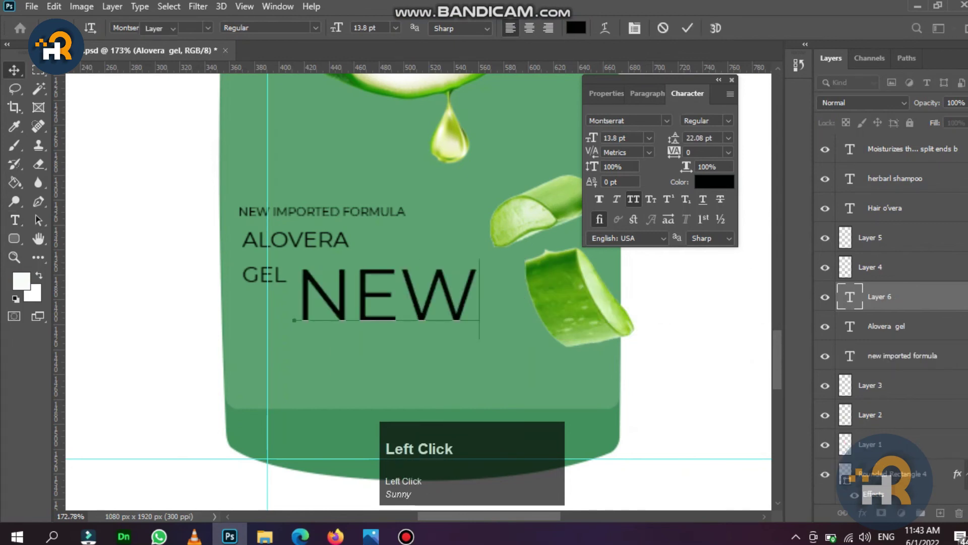
# Shrink the NEW text to about 2.93 pt and place it below GEL, beside the vertical guide
pyautogui.click(649, 138)
pyautogui.click(624, 169)
pyautogui.moveTo(338, 315); pyautogui.dragTo(304, 312)
pyautogui.hotkey('ctrl', 't')
pyautogui.press('Return')
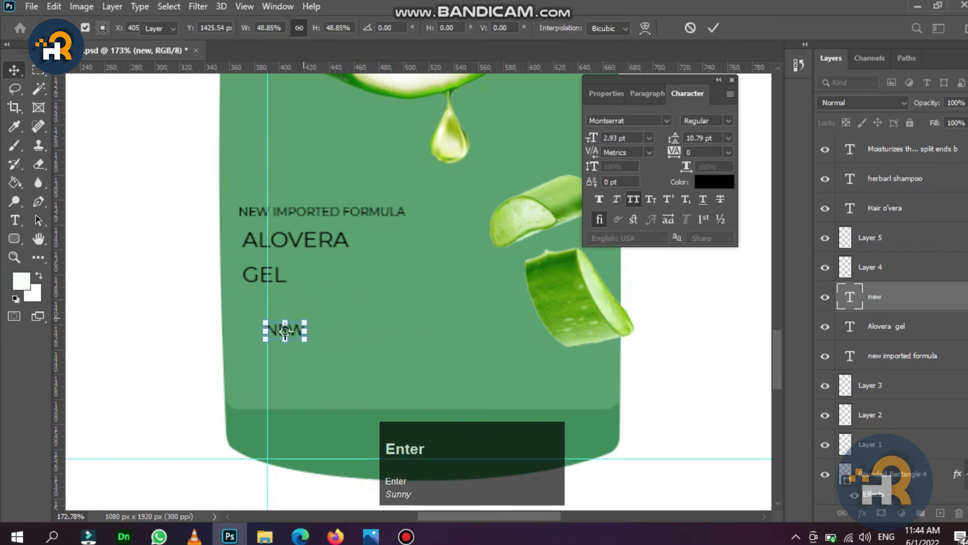
# Add a text layer reading POWER MOISTURIZING below NEW and check the wording against the reference label
pyautogui.click(14, 220)
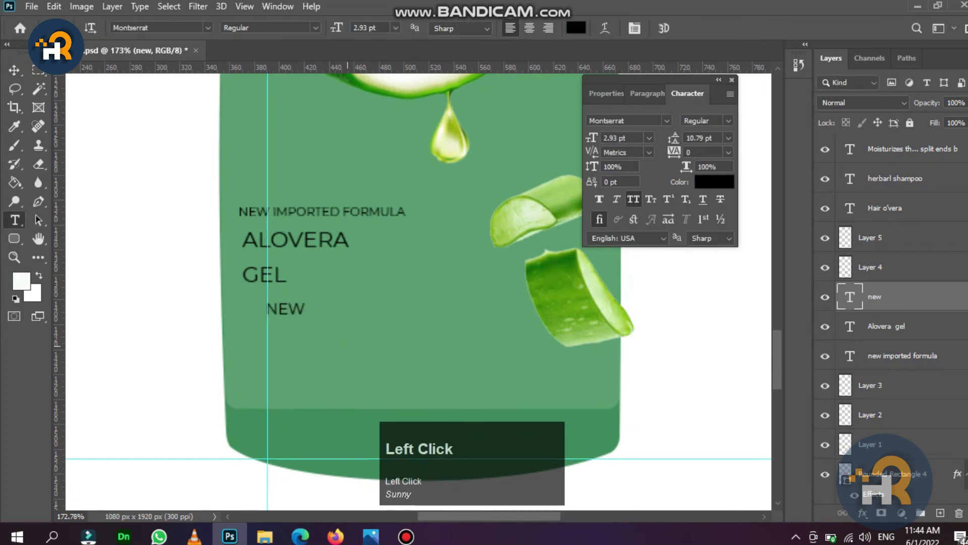
pyautogui.click(347, 346)
pyautogui.write('OWER')
pyautogui.write('POWE')
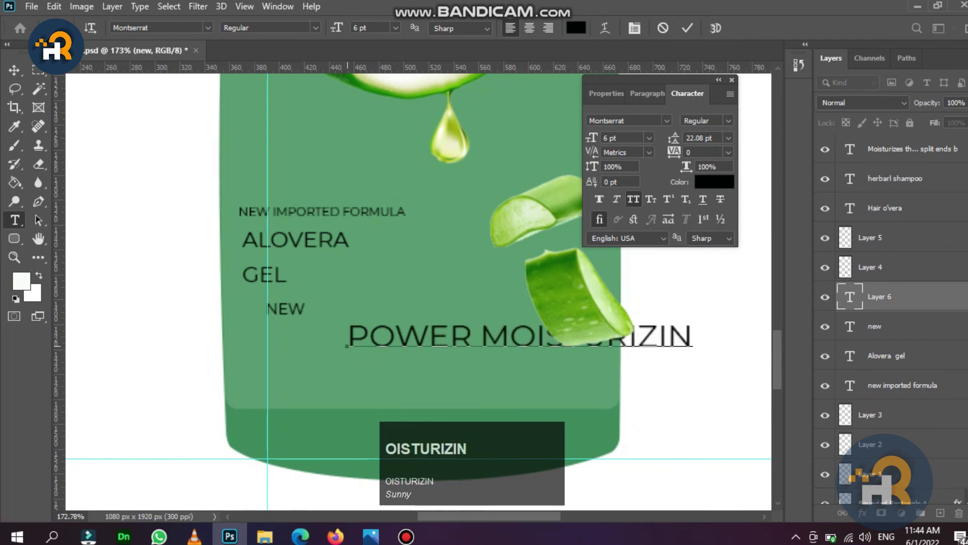
pyautogui.click(14, 70)
pyautogui.click(371, 536)
pyautogui.click(371, 536)
pyautogui.click(371, 537)
pyautogui.click(371, 536)
# Scale the POWER MOISTURIZING text down to about 4.18 pt and place it below NEW, indented slightly to its right
pyautogui.moveTo(448, 323); pyautogui.dragTo(353, 332)
pyautogui.hotkey('ctrl', 'z')
pyautogui.moveTo(674, 338); pyautogui.dragTo(572, 347)
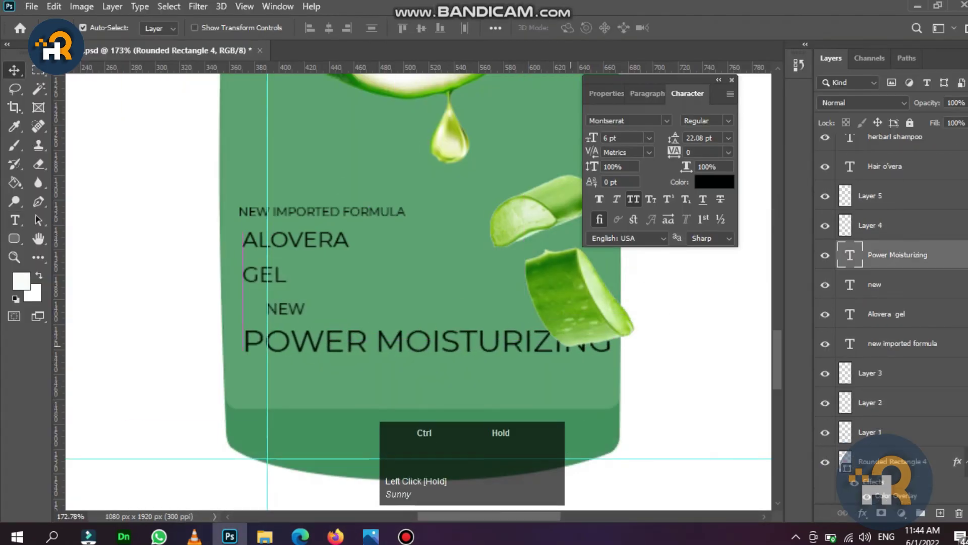
pyautogui.hotkey('ctrl', 't')
pyautogui.moveTo(244, 325); pyautogui.dragTo(287, 329)
pyautogui.moveTo(611, 344); pyautogui.dragTo(542, 343)
pyautogui.press('Return')
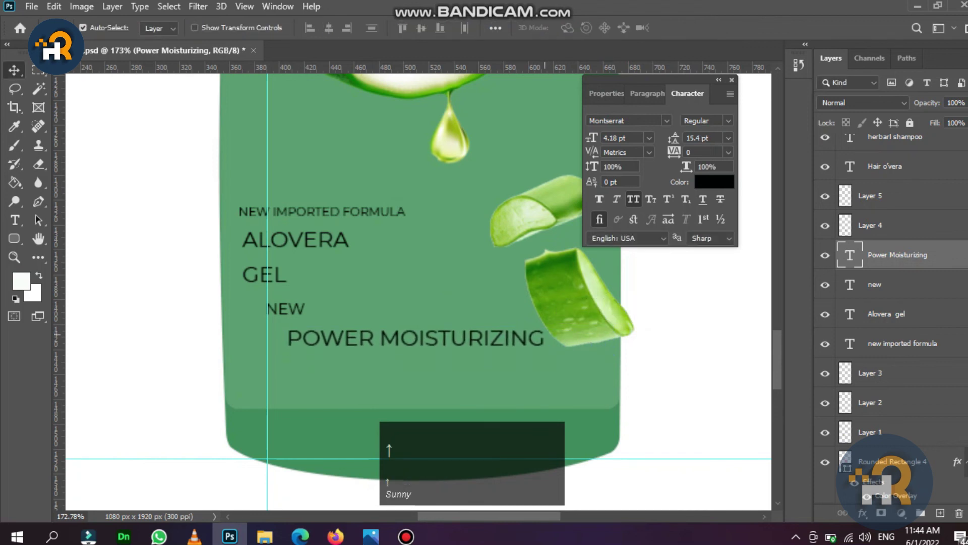
# Add a separate text layer reading HYDRATING CONDITIONER below POWER MOISTURIZING
pyautogui.click(15, 220)
pyautogui.click(306, 368)
pyautogui.write('HYDRATING CONDIT')
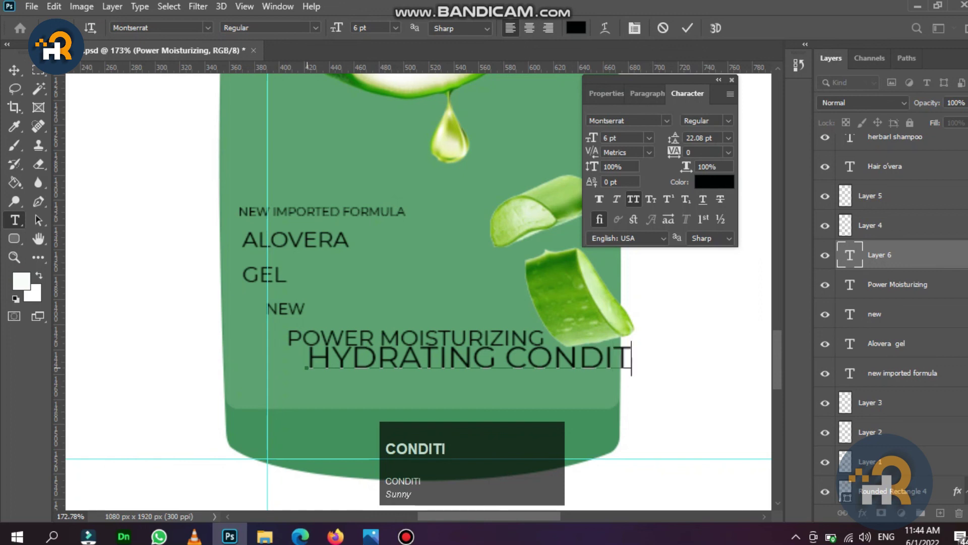
pyautogui.write('IONER')
pyautogui.click(15, 70)
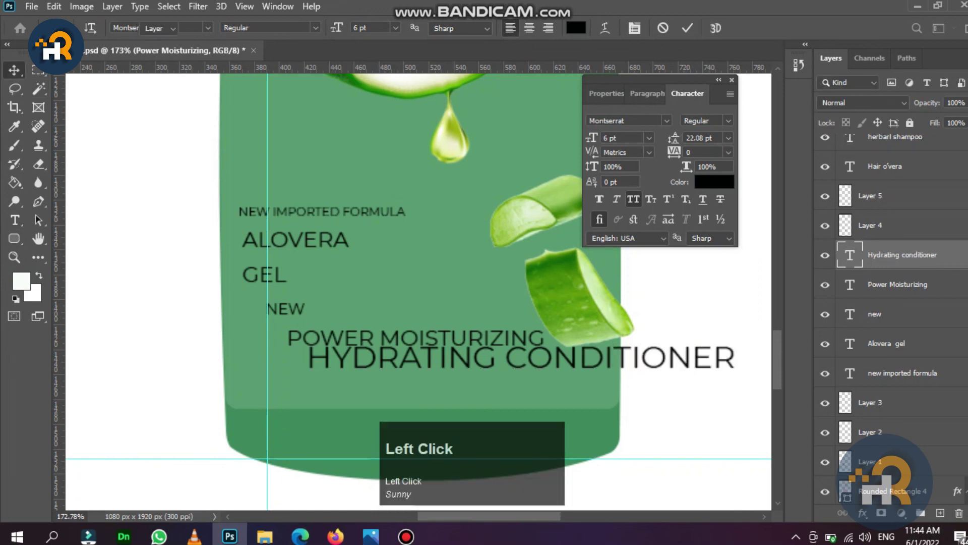
# Shrink HYDRATING CONDITIONER to about 3.63 pt and left-align it directly under POWER MOISTURIZING, matching that line's width
pyautogui.moveTo(641, 346); pyautogui.dragTo(619, 348)
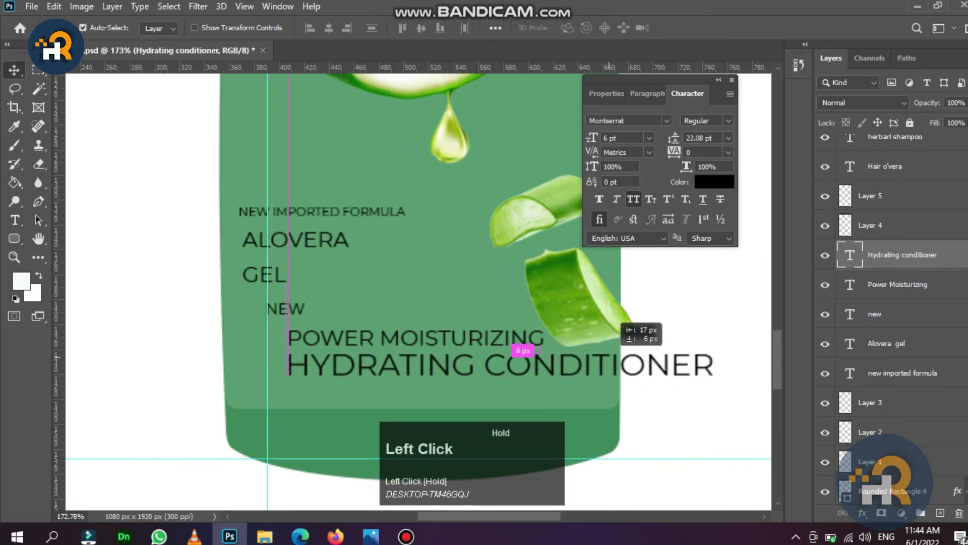
pyautogui.hotkey('ctrl', 't')
pyautogui.moveTo(708, 348); pyautogui.dragTo(540, 339)
pyautogui.press('Return')
pyautogui.press('Up')
pyautogui.press('Up')
pyautogui.press('Up')
pyautogui.press('Up')
pyautogui.press('Up')
pyautogui.press('Up')
pyautogui.press('Up')
pyautogui.press('Right')
# Examine the label layout across the whole bottle and save the document
pyautogui.press('space')
pyautogui.moveTo(373, 131); pyautogui.dragTo(329, 405)
pyautogui.scroll(-7, 325, 216)
pyautogui.press('space')
pyautogui.moveTo(356, 196); pyautogui.dragTo(356, 126)
pyautogui.scroll(5, 378, 264)
pyautogui.scroll(-2, 377, 264)
pyautogui.press('space')
pyautogui.scroll(3, 380, 144)
pyautogui.scroll(-4, 381, 144)
pyautogui.press('space')
pyautogui.scroll(2, 356, 126)
pyautogui.scroll(-5, 356, 126)
pyautogui.scroll(1, 356, 126)
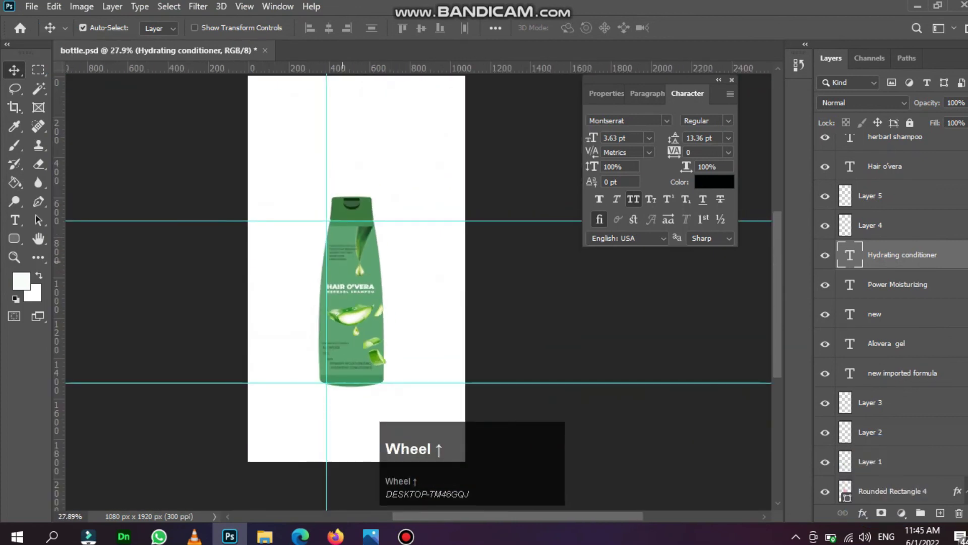
pyautogui.scroll(-1, 356, 126)
pyautogui.hotkey('ctrl', 's')
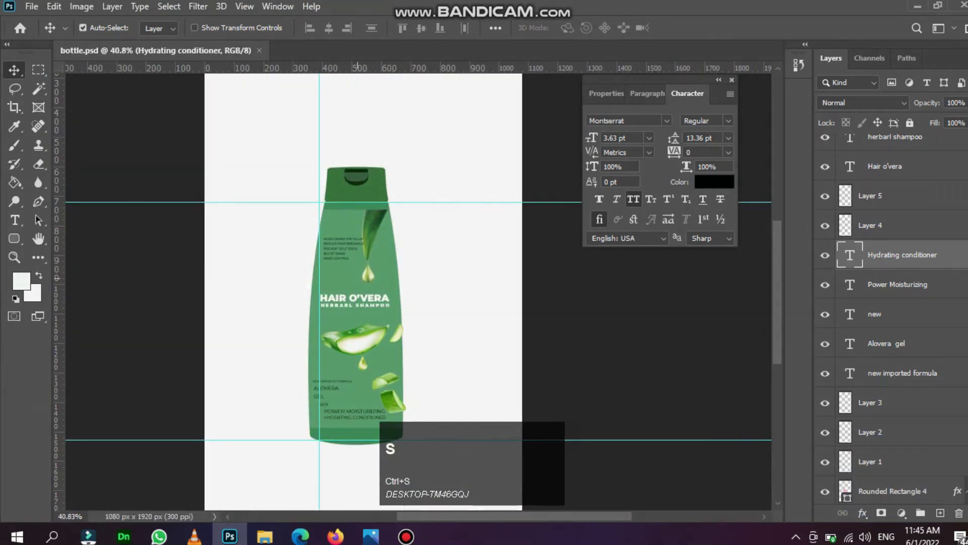